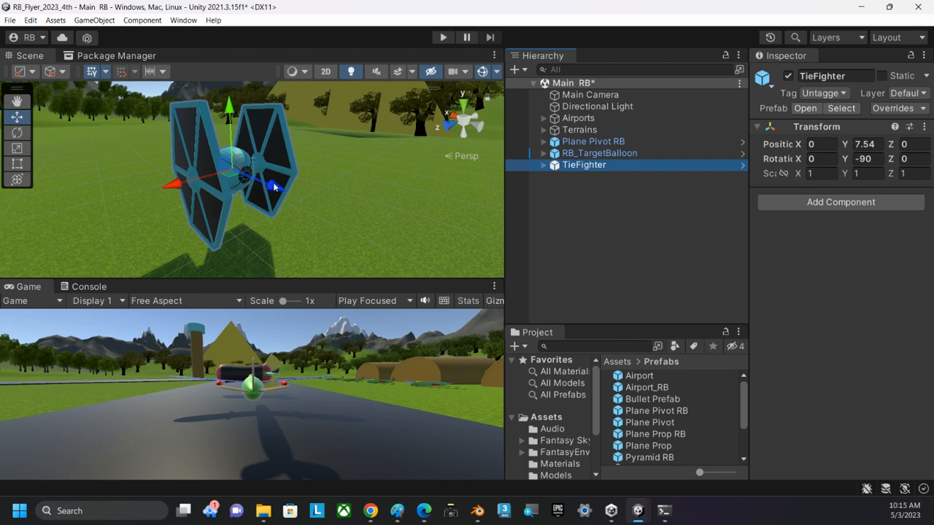
Step: Move the TieFighter onto the runway at about X 27 and Z 143, working from the top view
{"action": "left_click", "coordinate": [466, 106]}
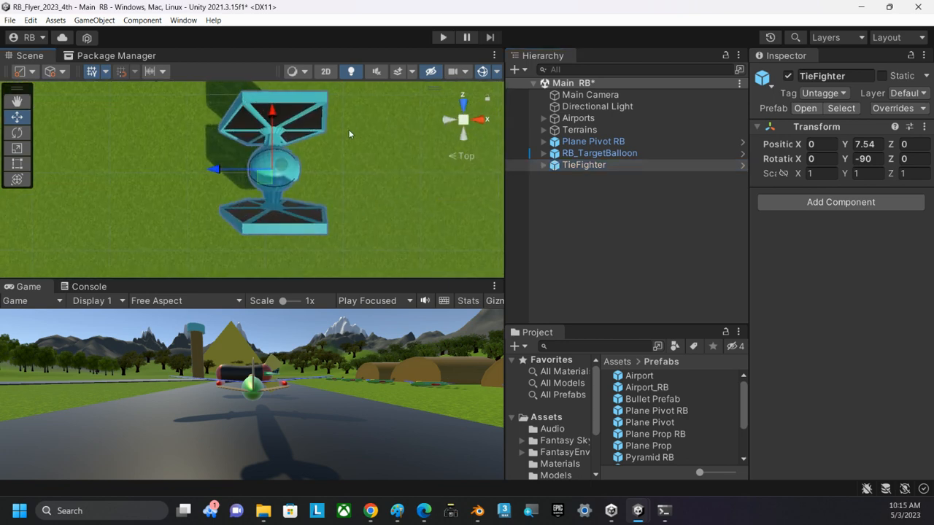
{"action": "scroll", "coordinate": [321, 178], "scroll_direction": "down", "scroll_amount": 6}
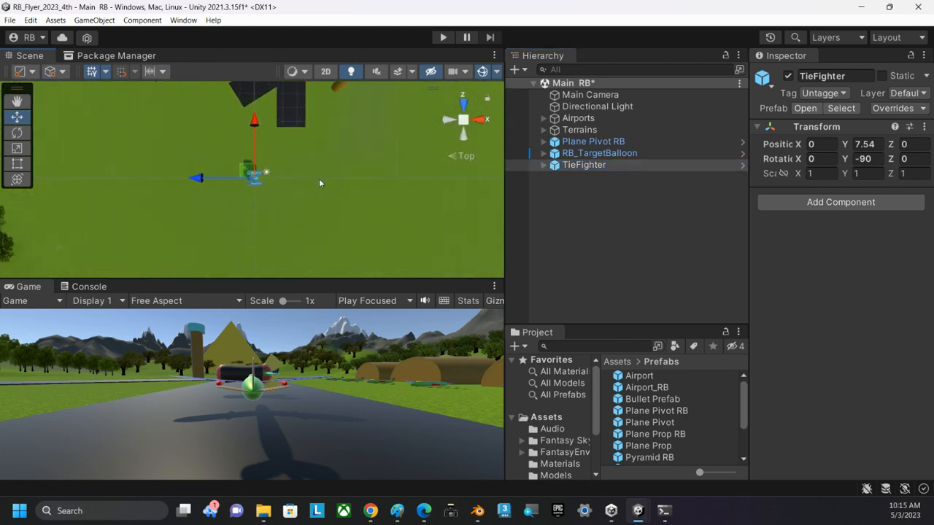
{"action": "scroll", "coordinate": [271, 199], "scroll_direction": "down", "scroll_amount": 3}
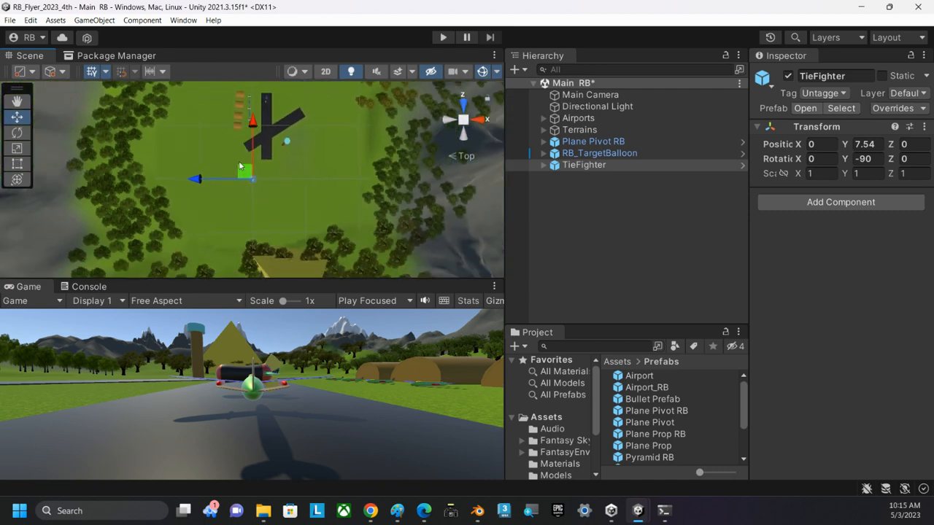
{"action": "left_click_drag", "start_coordinate": [241, 167], "coordinate": [250, 95]}
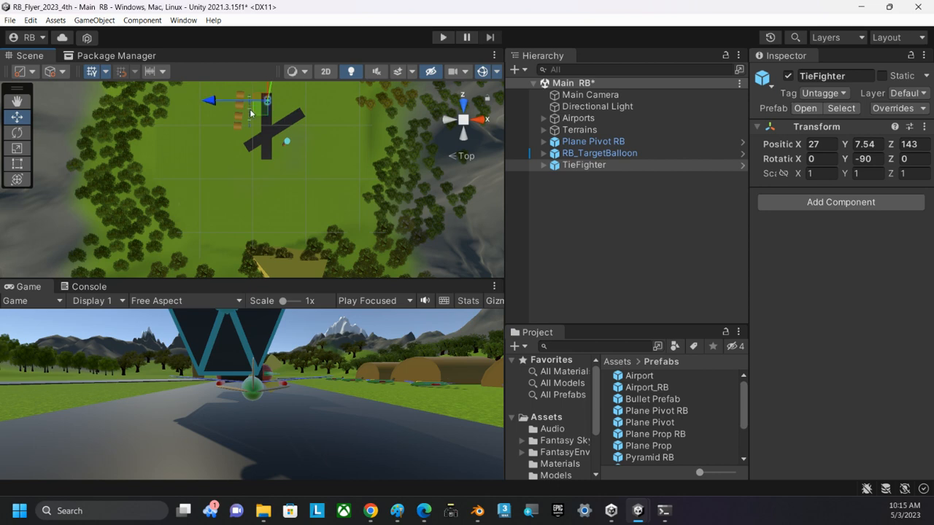
Step: Scale the TieFighter to 0.5 on the X, Y and Z axes
{"action": "key", "text": "f"}
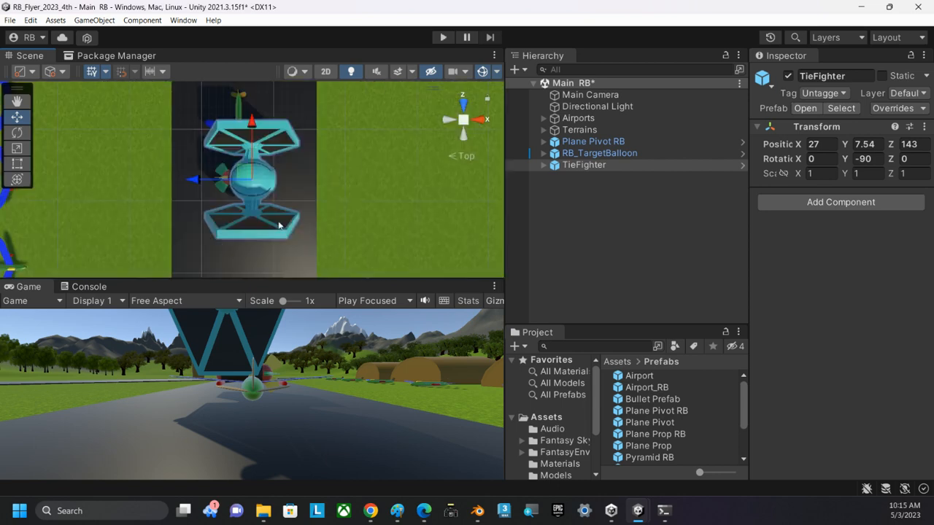
{"action": "left_click_drag", "start_coordinate": [208, 247], "coordinate": [260, 171], "text": "alt"}
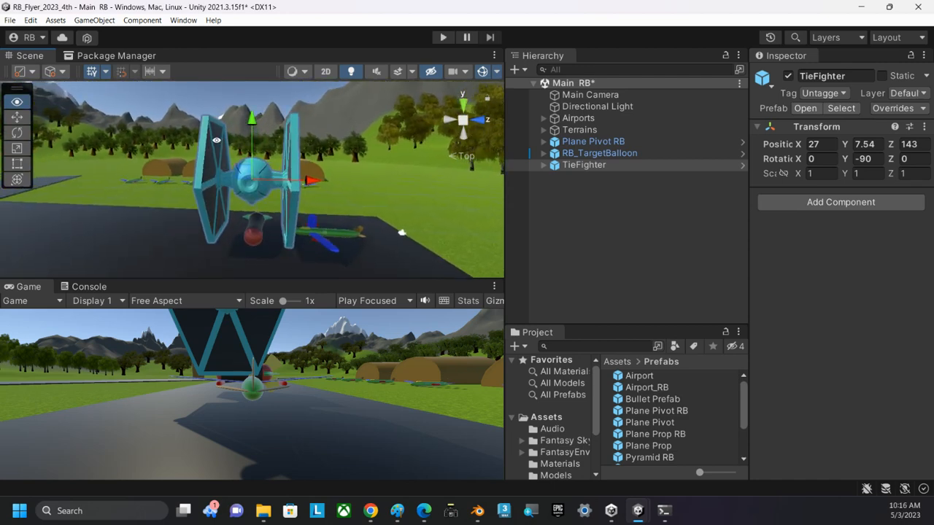
{"action": "left_click", "coordinate": [557, 166]}
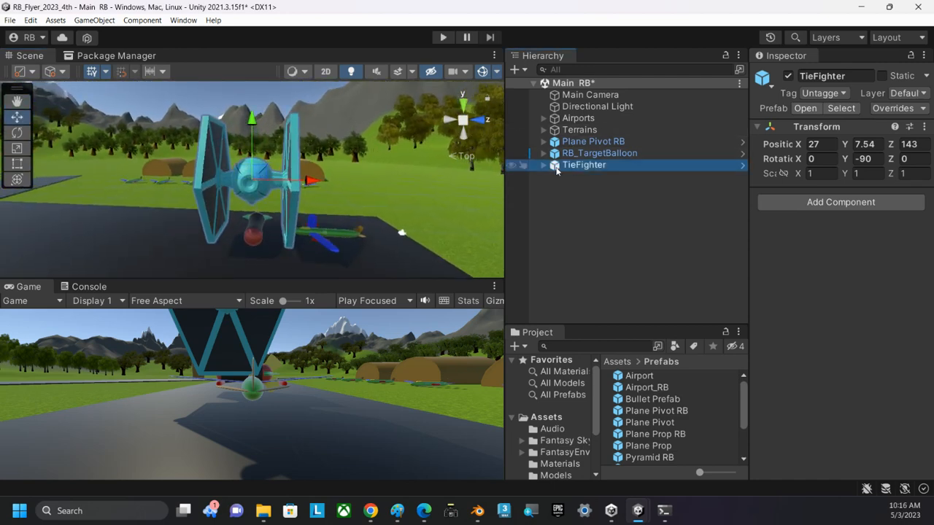
{"action": "left_click", "coordinate": [818, 173]}
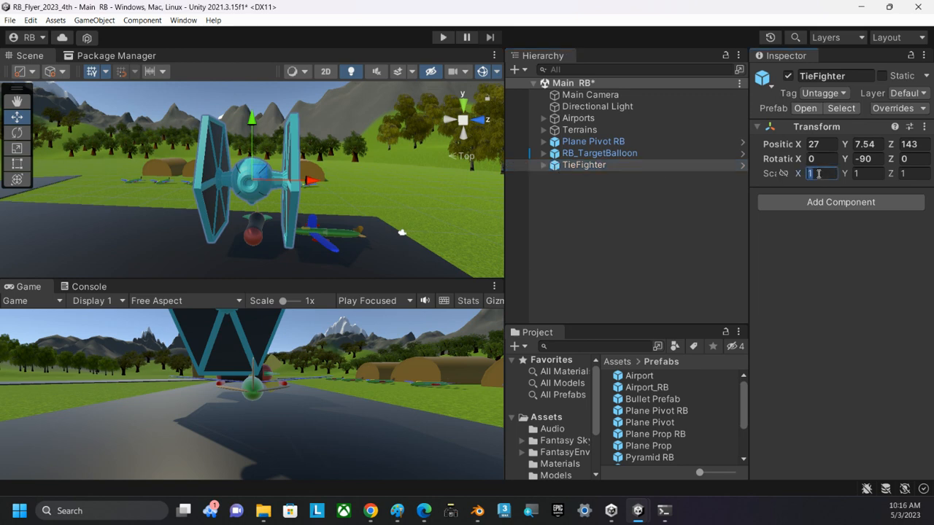
{"action": "type", "text": ".5"}
{"action": "key", "text": "Tab"}
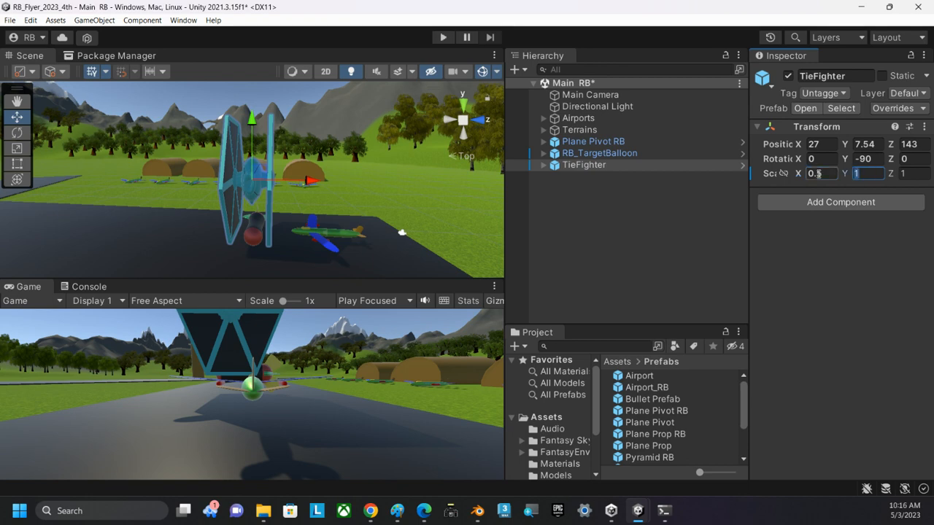
{"action": "type", "text": ".5"}
{"action": "key", "text": "Tab"}
{"action": "type", "text": ".5"}
{"action": "key", "text": "Return"}
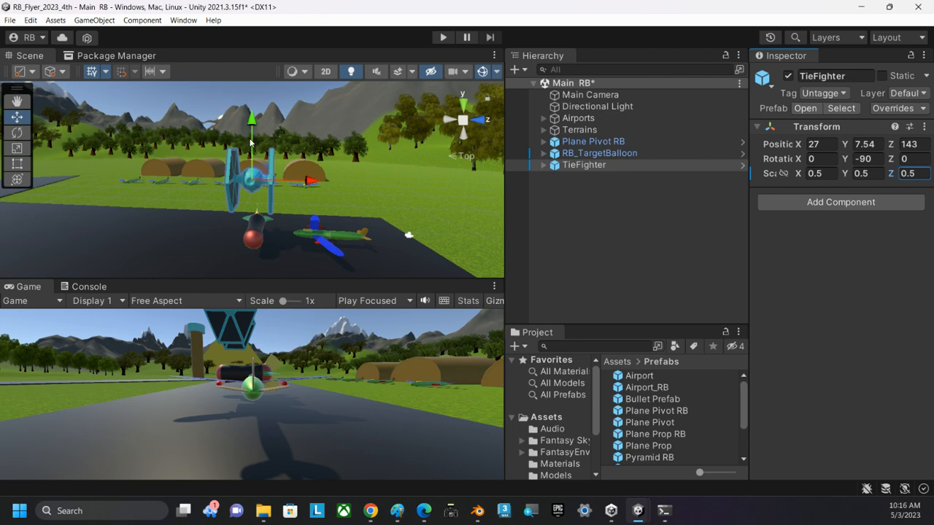
Step: Lower the TieFighter to about Y 2.15 and shift it along the runway to about X 25.81, Z 151.73
{"action": "left_click_drag", "start_coordinate": [250, 143], "coordinate": [268, 199]}
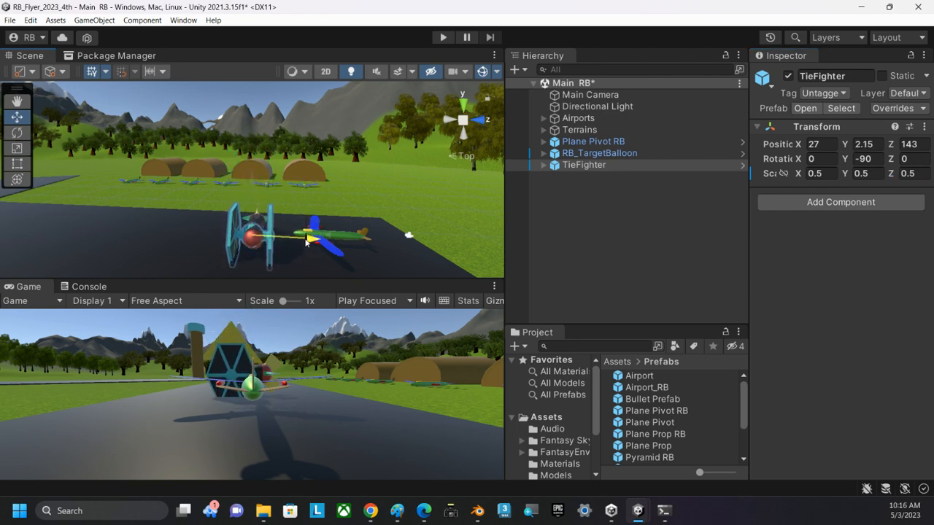
{"action": "left_click_drag", "start_coordinate": [306, 242], "coordinate": [409, 241]}
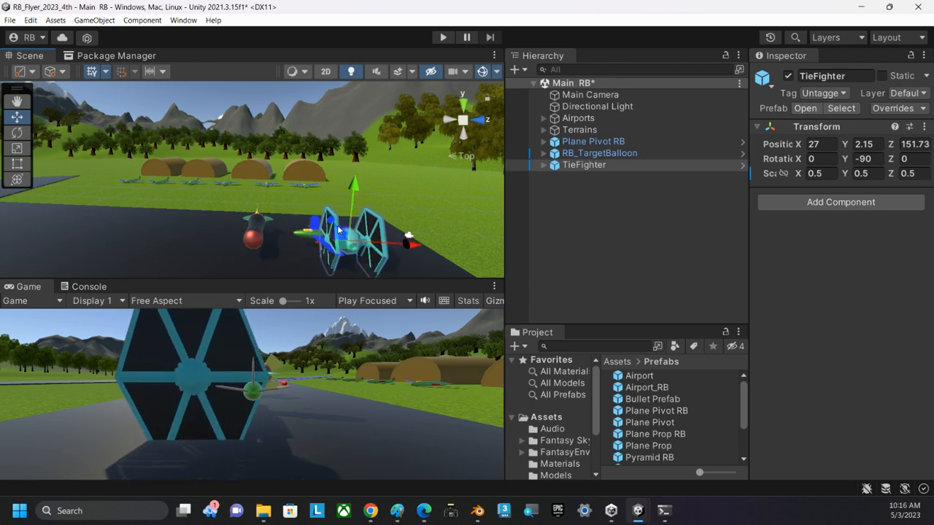
{"action": "left_click_drag", "start_coordinate": [338, 230], "coordinate": [343, 215]}
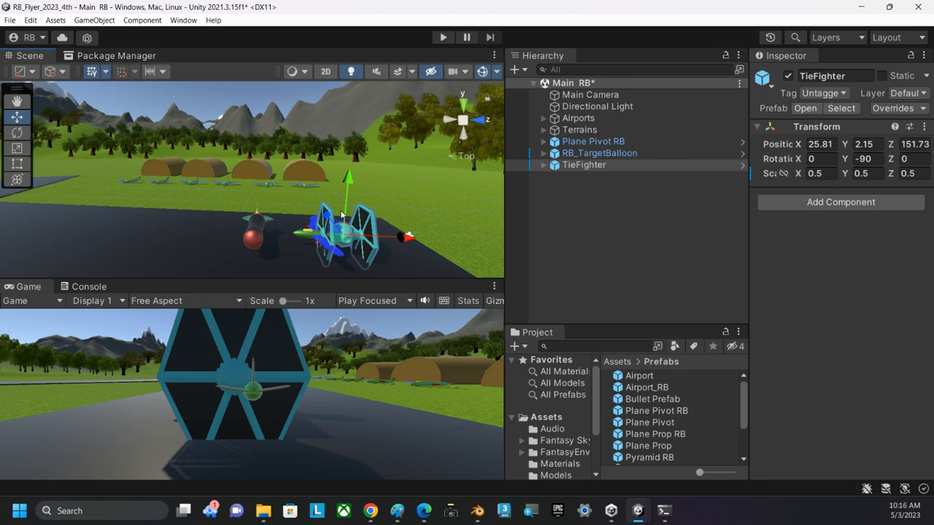
Step: Turn the TieFighter about its vertical axis and set its Y rotation to -180
{"action": "left_click", "coordinate": [16, 132]}
{"action": "left_click_drag", "start_coordinate": [334, 271], "coordinate": [605, 266]}
{"action": "left_click", "coordinate": [868, 158]}
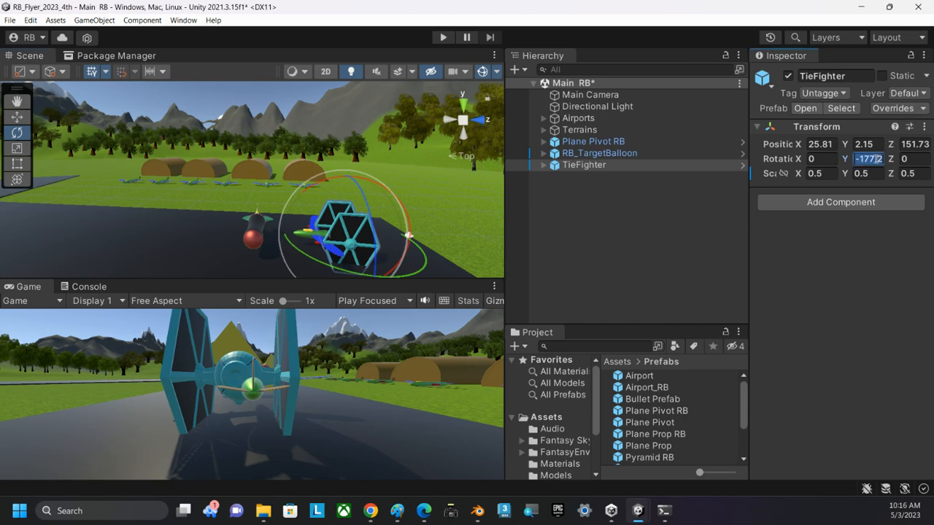
{"action": "type", "text": "-180"}
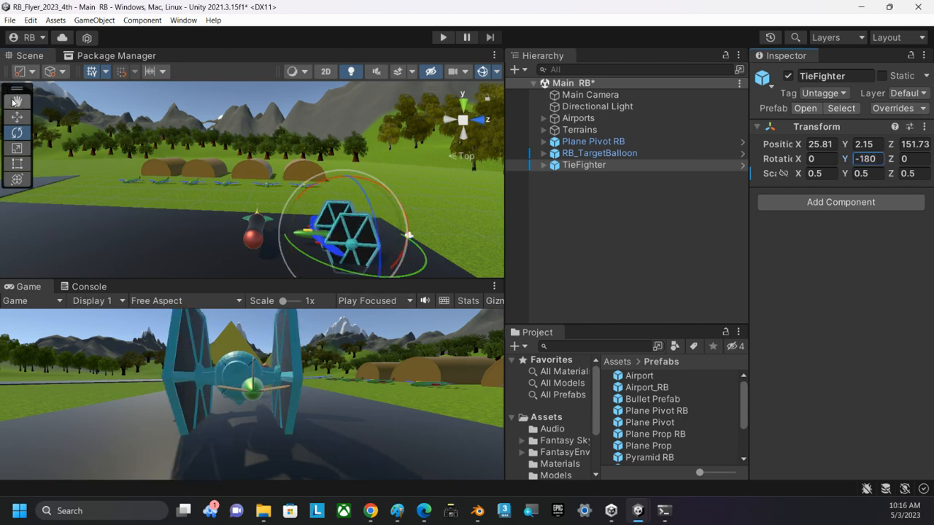
Step: Align the TieFighter with the existing plane at about X 25.32, Y 2.55 and Z 150.5, using the side view
{"action": "left_click", "coordinate": [16, 117]}
{"action": "left_click_drag", "start_coordinate": [331, 219], "coordinate": [333, 216]}
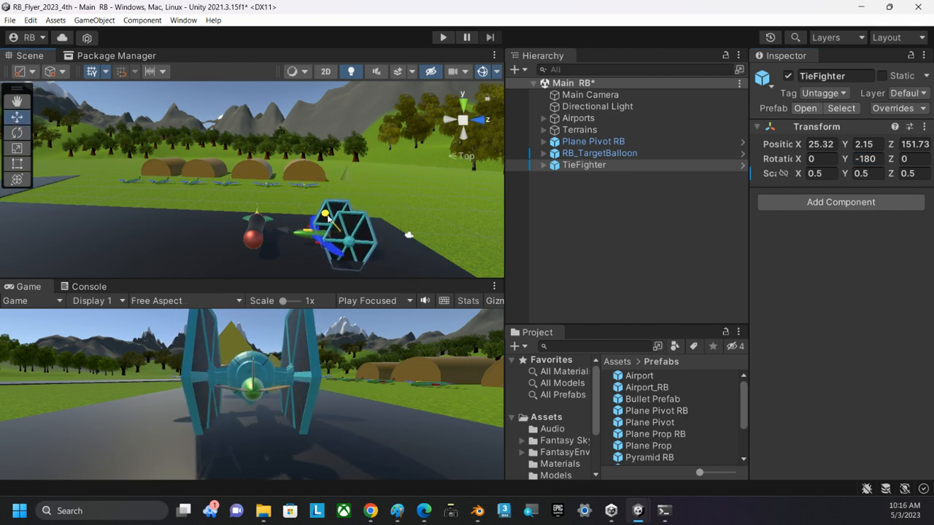
{"action": "left_click", "coordinate": [452, 119]}
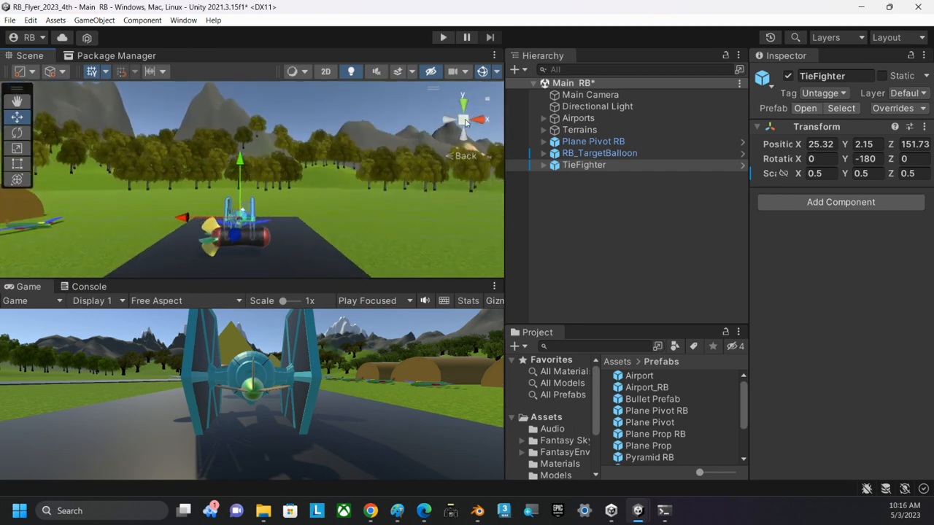
{"action": "left_click", "coordinate": [464, 121]}
{"action": "left_click", "coordinate": [479, 119]}
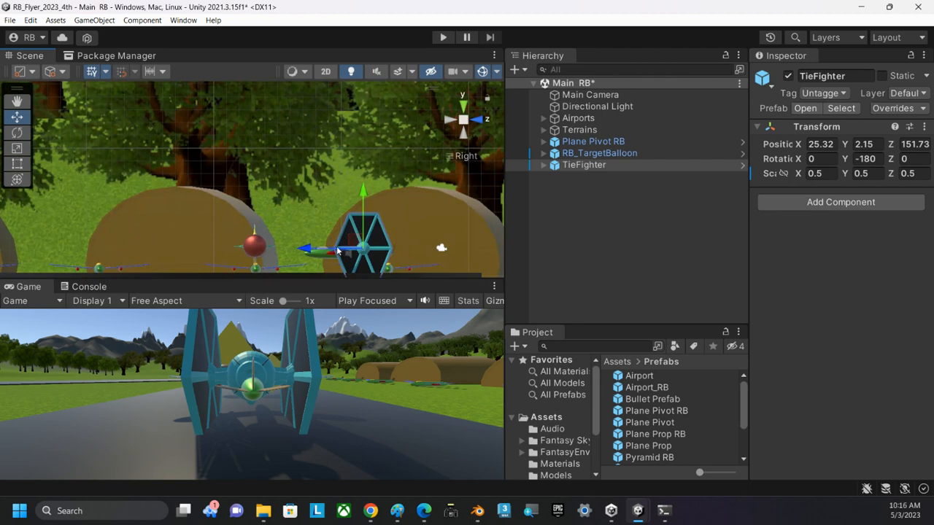
{"action": "left_click_drag", "start_coordinate": [337, 250], "coordinate": [326, 256]}
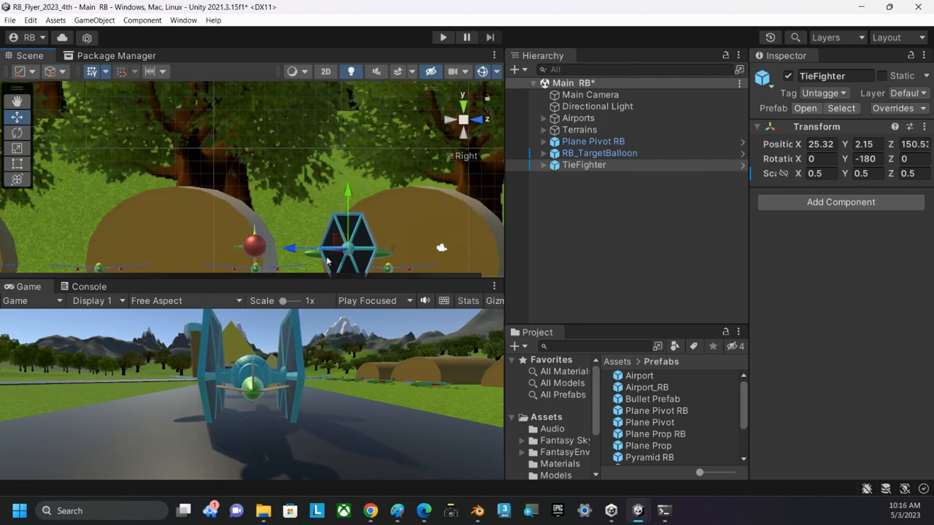
{"action": "left_click_drag", "start_coordinate": [351, 191], "coordinate": [350, 195]}
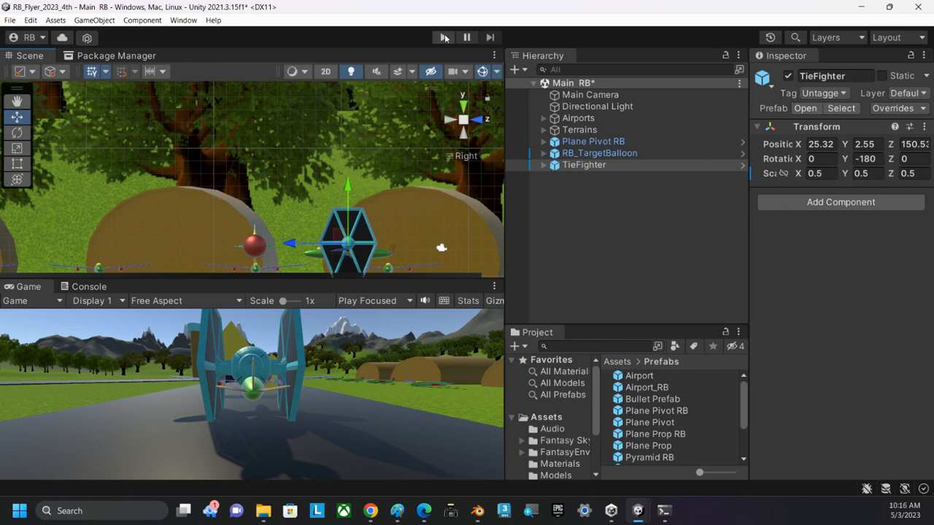
Step: Move Plane Pivot RB sideways out of the TieFighter to about X 36.09, working from the front view
{"action": "left_click", "coordinate": [583, 142]}
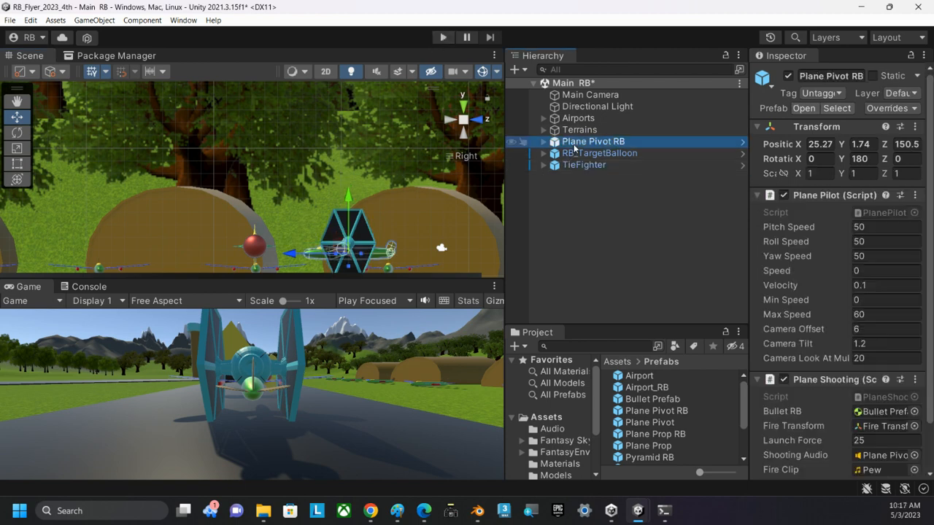
{"action": "left_click", "coordinate": [478, 121]}
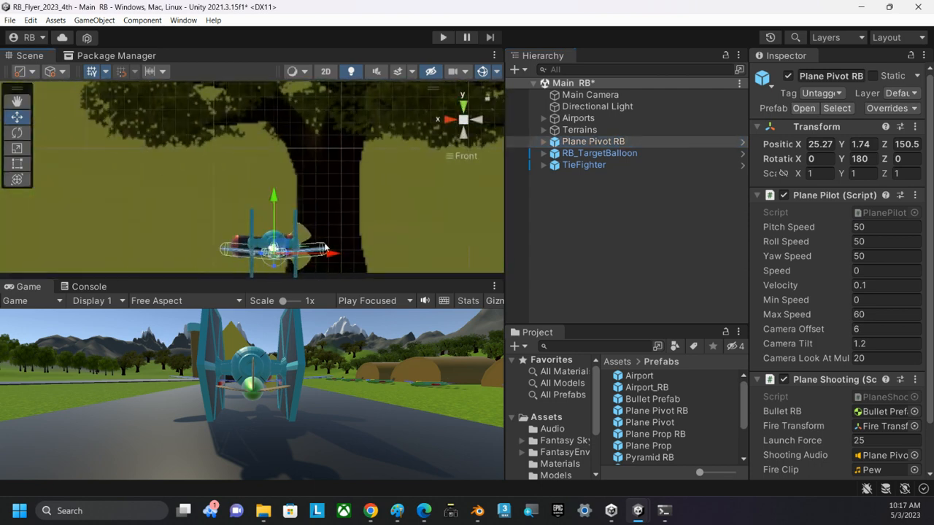
{"action": "left_click_drag", "start_coordinate": [324, 255], "coordinate": [186, 253]}
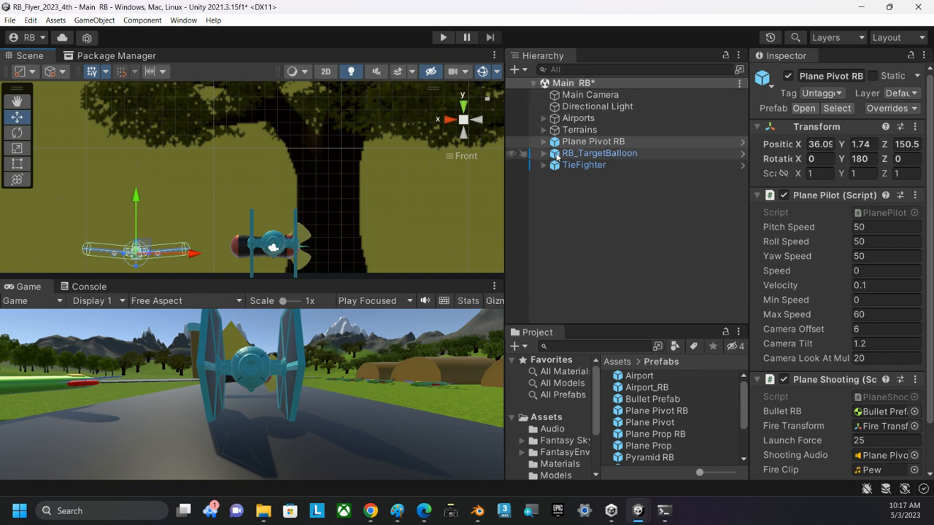
Step: Frame the TieFighter and examine its placement on the runway from several angles in perspective view
{"action": "left_click", "coordinate": [584, 165]}
{"action": "key", "text": "f"}
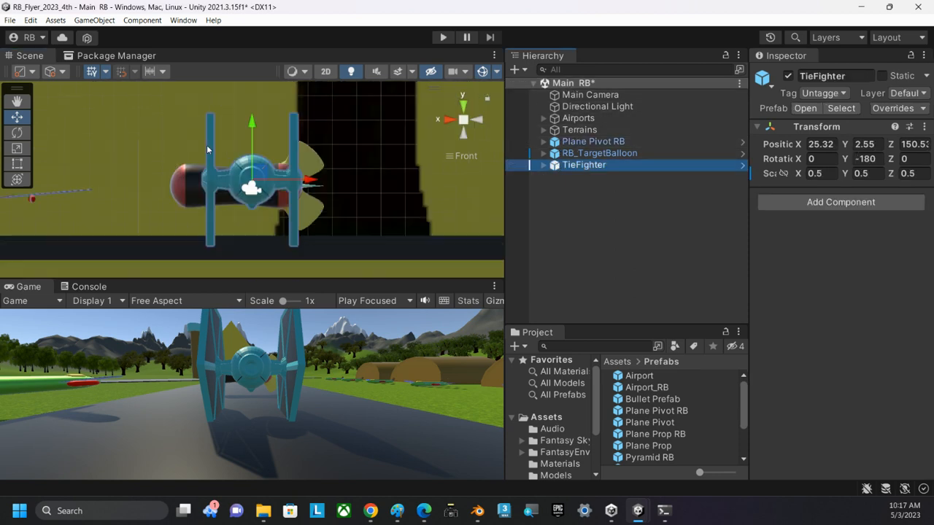
{"action": "left_click_drag", "start_coordinate": [201, 170], "coordinate": [448, 162], "text": "alt"}
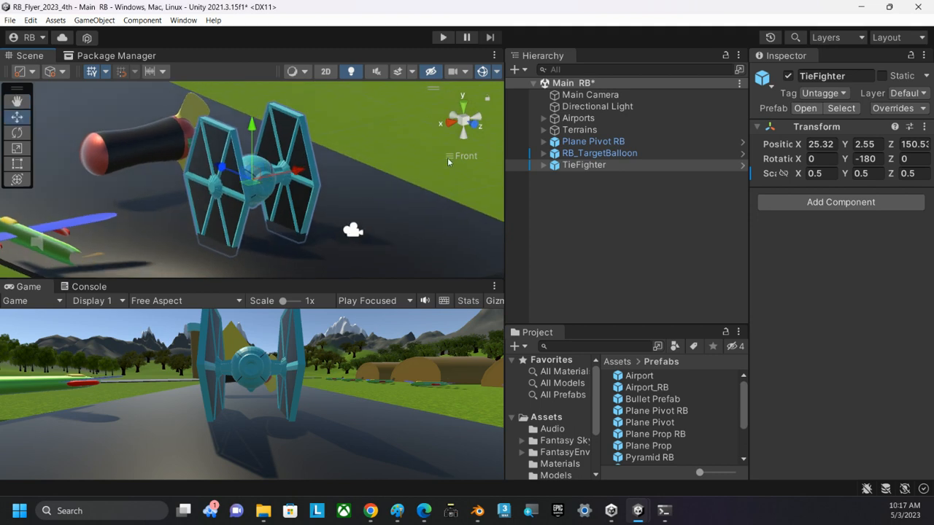
{"action": "left_click", "coordinate": [465, 158]}
{"action": "scroll", "coordinate": [159, 220], "scroll_direction": "down", "scroll_amount": 4}
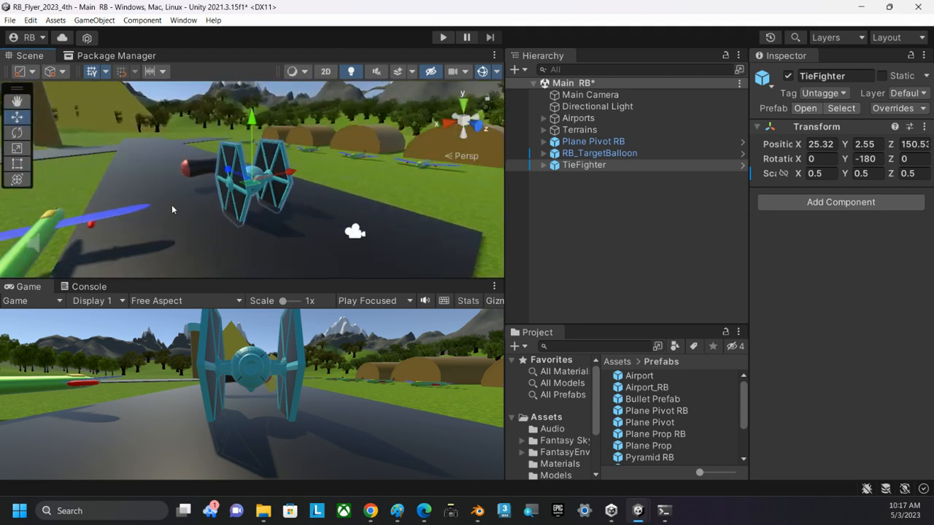
{"action": "left_click_drag", "start_coordinate": [172, 206], "coordinate": [480, 222], "text": "alt"}
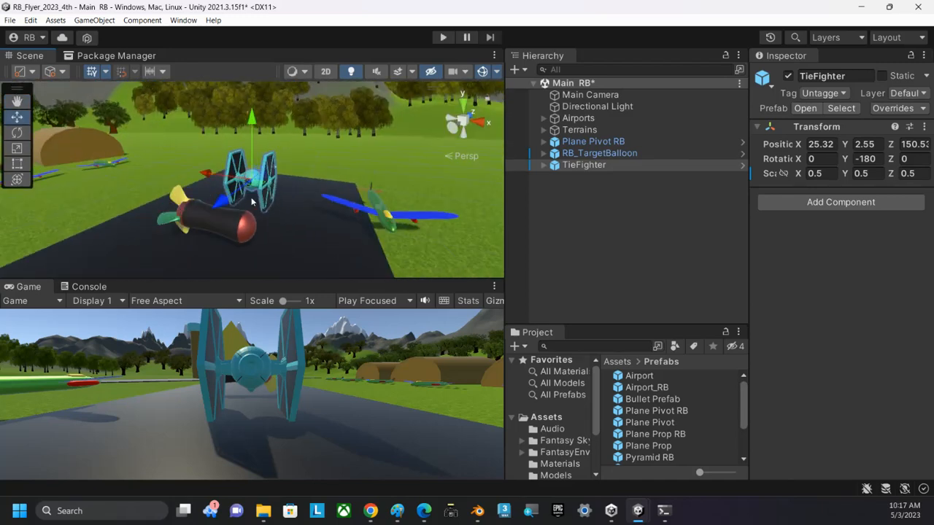
{"action": "scroll", "coordinate": [252, 200], "scroll_direction": "up", "scroll_amount": 6}
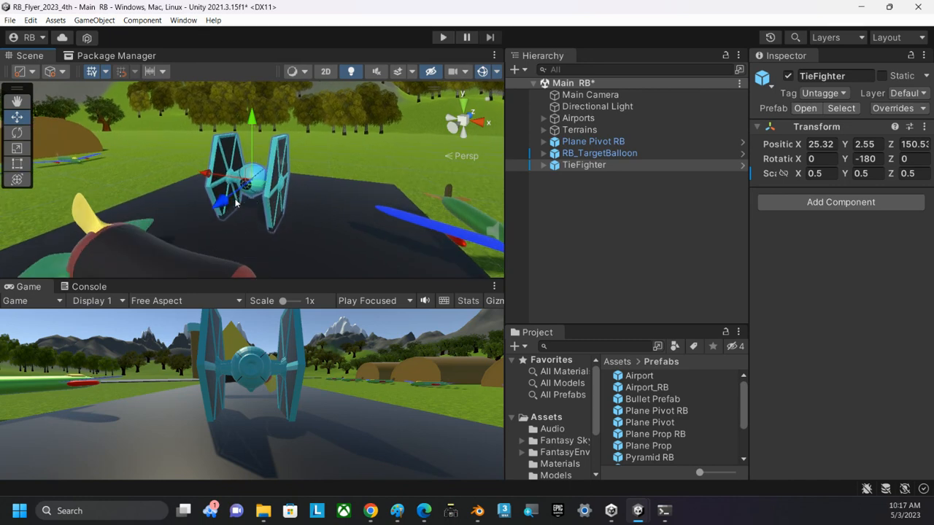
Step: Expand the TieFighter's child objects and raise the whole model above the runway to about Y 3.72
{"action": "left_click_drag", "start_coordinate": [259, 216], "coordinate": [431, 157], "text": "alt"}
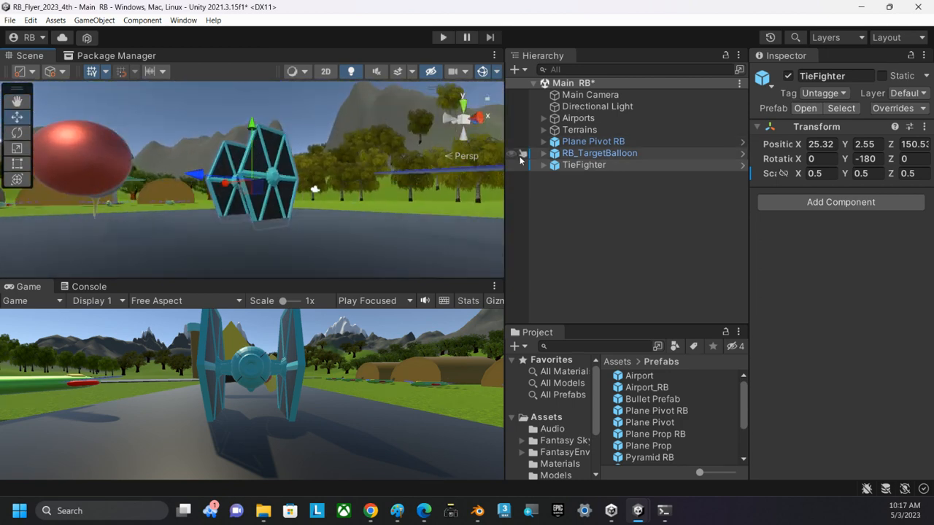
{"action": "left_click", "coordinate": [542, 166]}
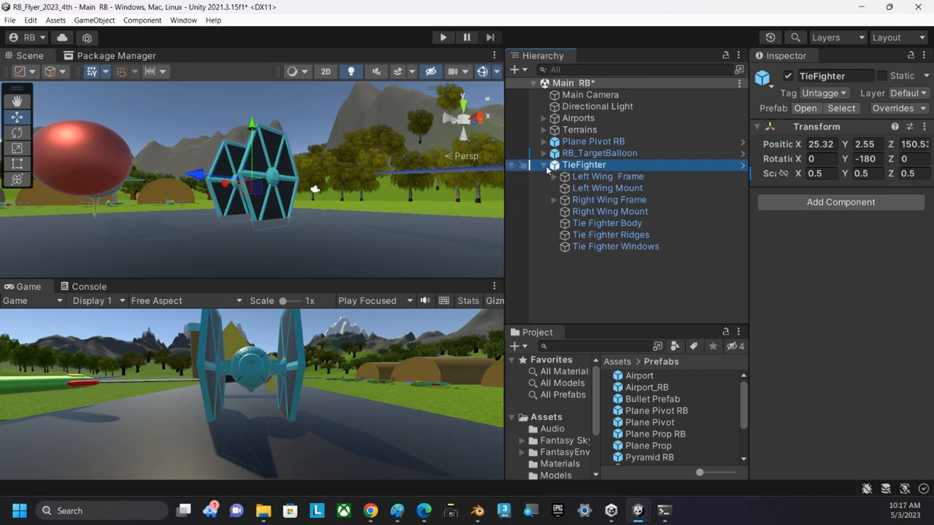
{"action": "left_click_drag", "start_coordinate": [254, 133], "coordinate": [256, 113]}
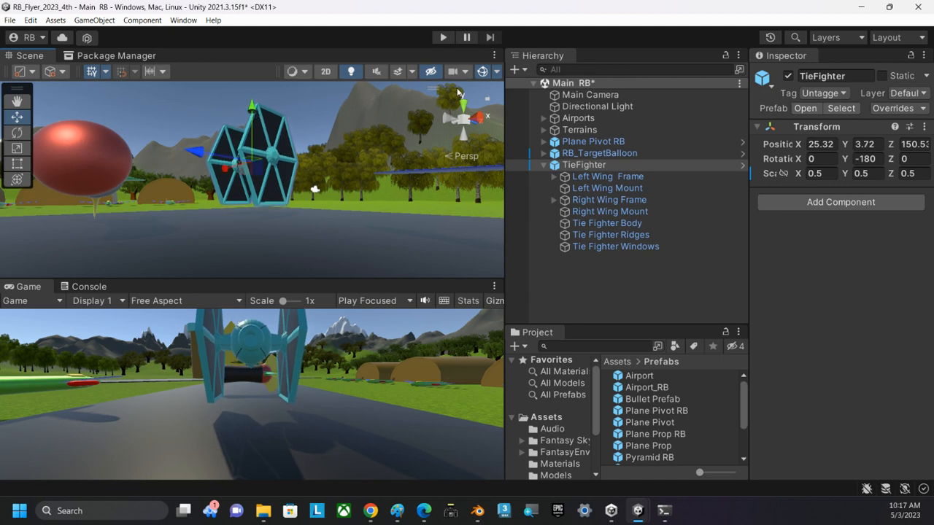
Step: Raise RB_TargetBalloon to about Y 3.05, working from the right-side orthographic view
{"action": "left_click", "coordinate": [478, 118]}
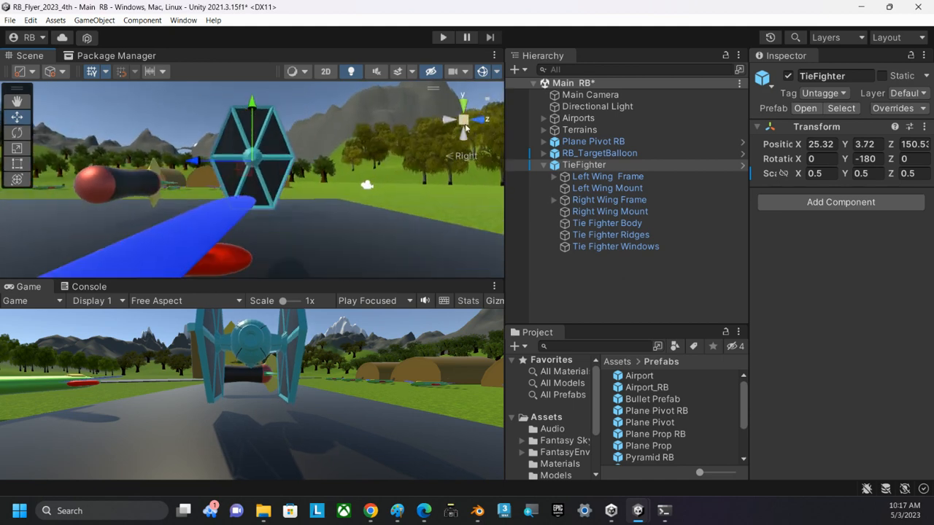
{"action": "left_click", "coordinate": [462, 119]}
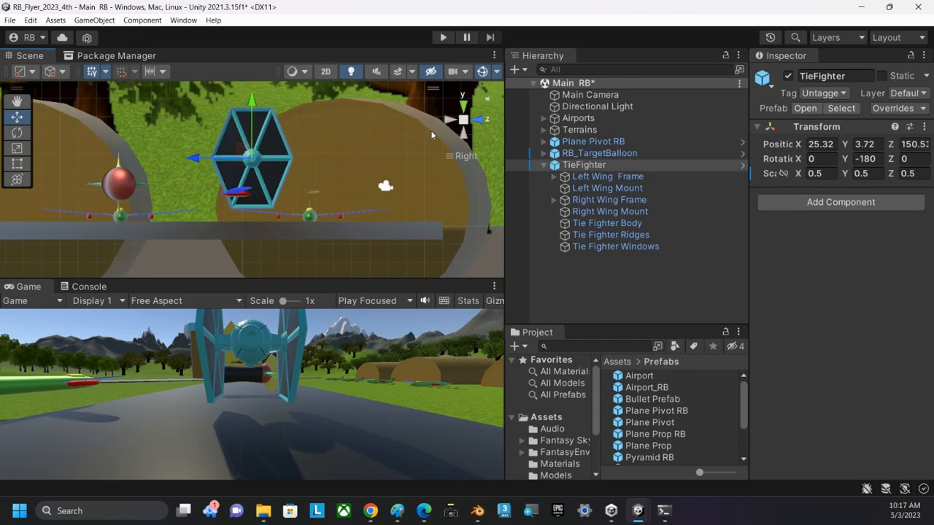
{"action": "left_click", "coordinate": [599, 153]}
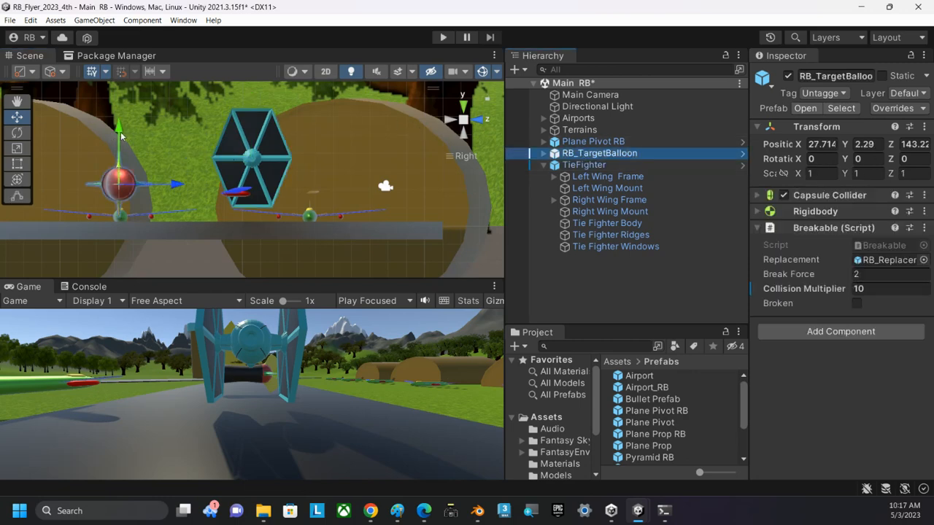
{"action": "left_click_drag", "start_coordinate": [121, 131], "coordinate": [125, 120]}
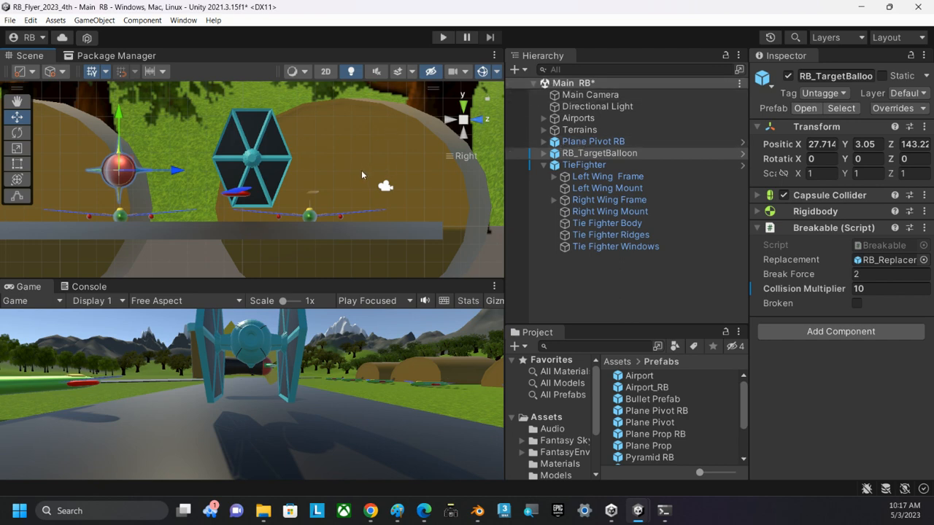
Step: Select the TieFighter and examine the underside of its central body up close in perspective view
{"action": "left_click_drag", "start_coordinate": [361, 175], "coordinate": [284, 208], "text": "alt"}
{"action": "left_click", "coordinate": [472, 155]}
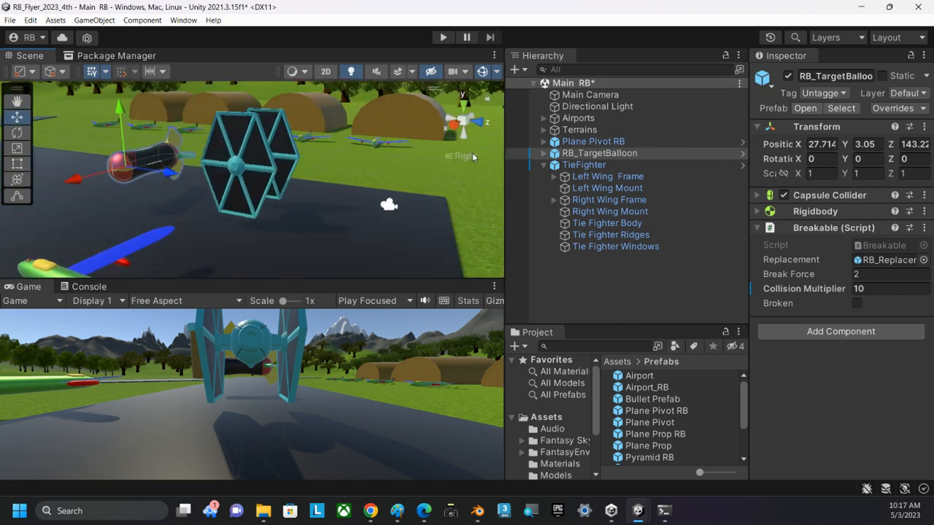
{"action": "left_click", "coordinate": [580, 165]}
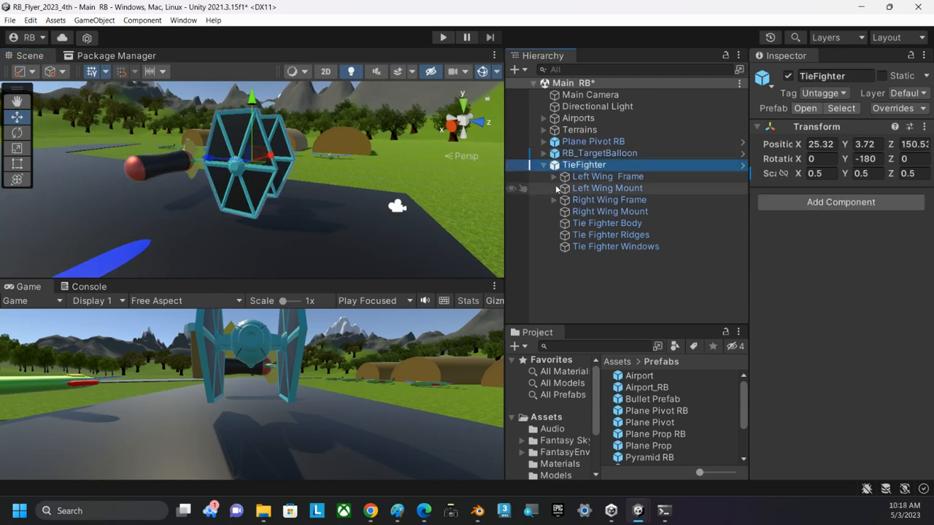
{"action": "left_click_drag", "start_coordinate": [251, 185], "coordinate": [371, 154], "text": "alt"}
{"action": "scroll", "coordinate": [317, 207], "scroll_direction": "up", "scroll_amount": 8}
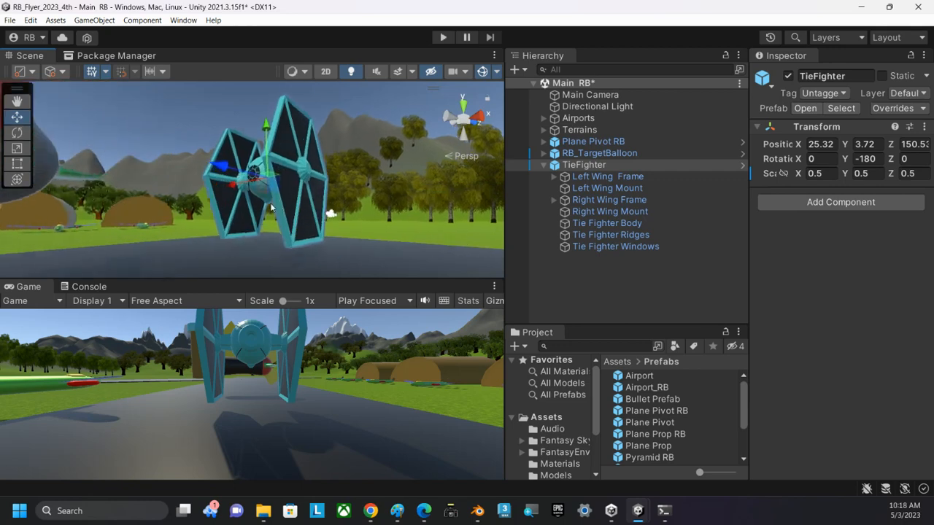
{"action": "left_click_drag", "start_coordinate": [261, 214], "coordinate": [276, 257], "text": "alt"}
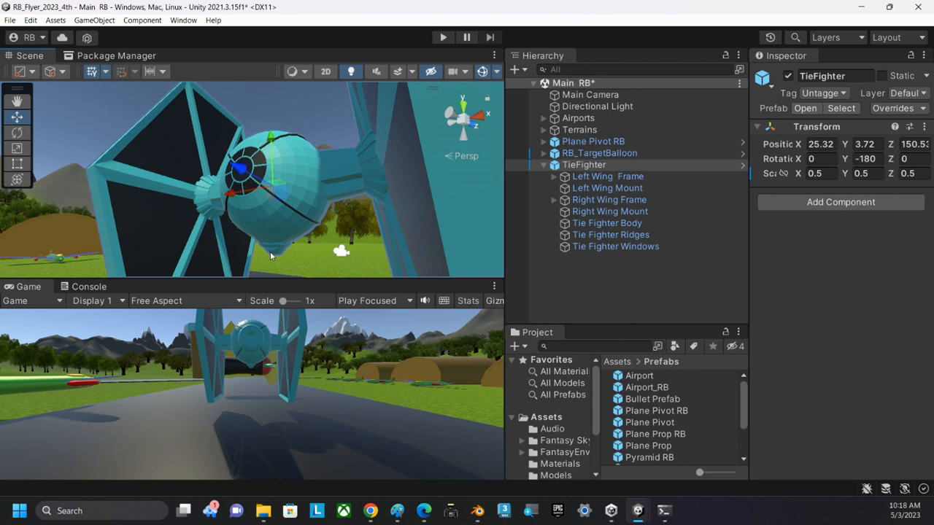
Step: Create an empty child object under TieFighter and name it FireTransform
{"action": "left_click", "coordinate": [564, 166]}
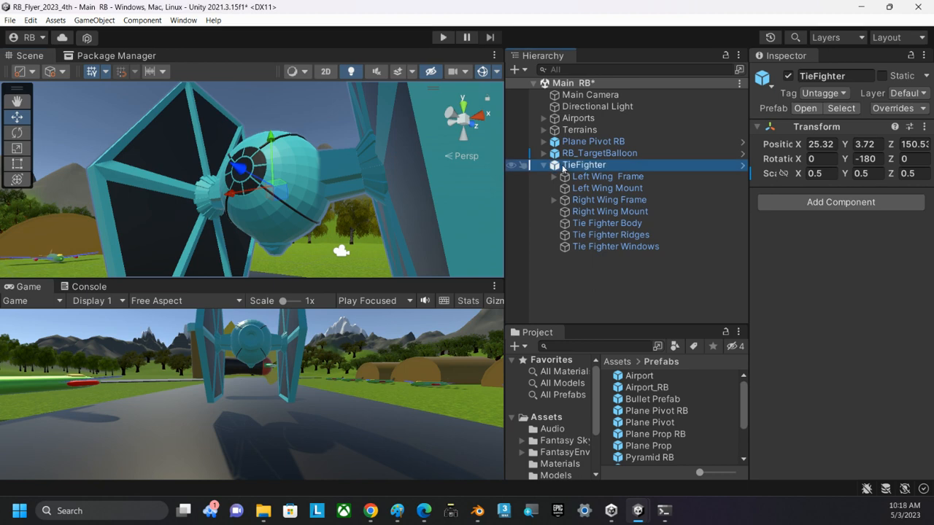
{"action": "right_click", "coordinate": [570, 169]}
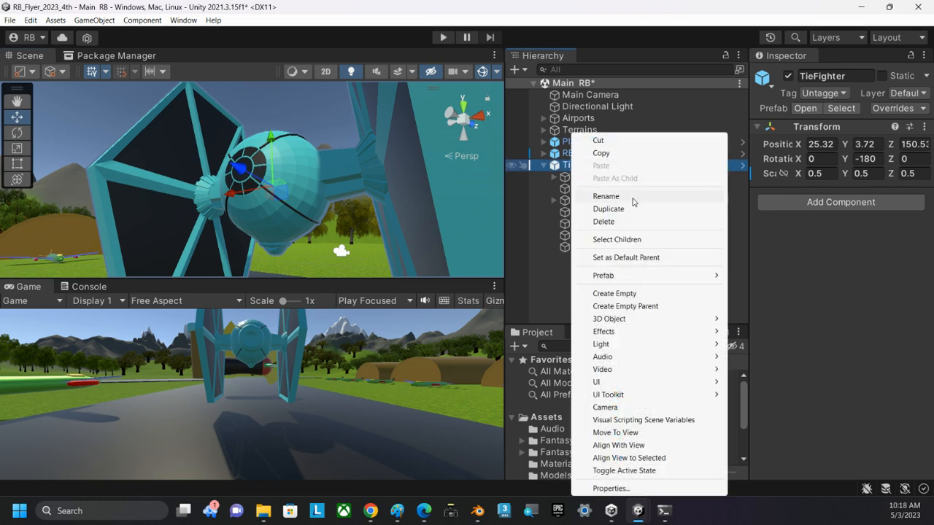
{"action": "left_click", "coordinate": [616, 293]}
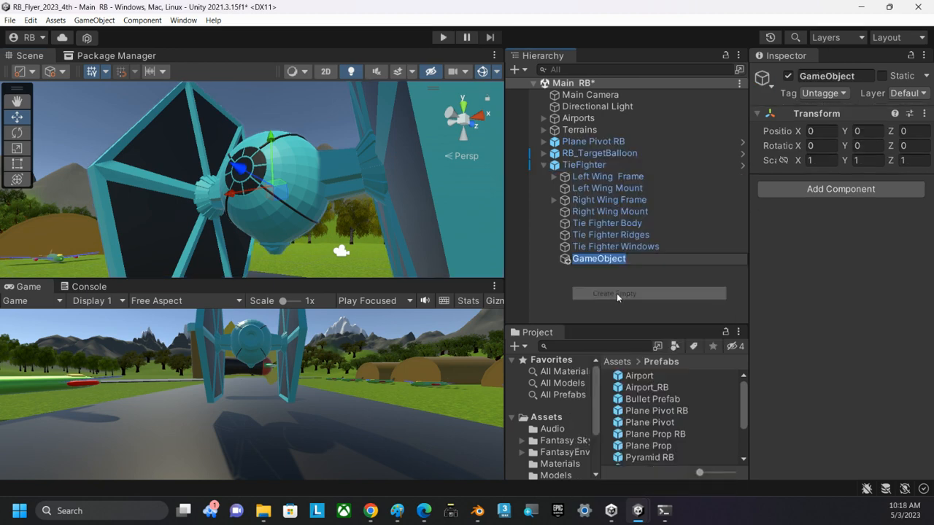
{"action": "type", "text": "F"}
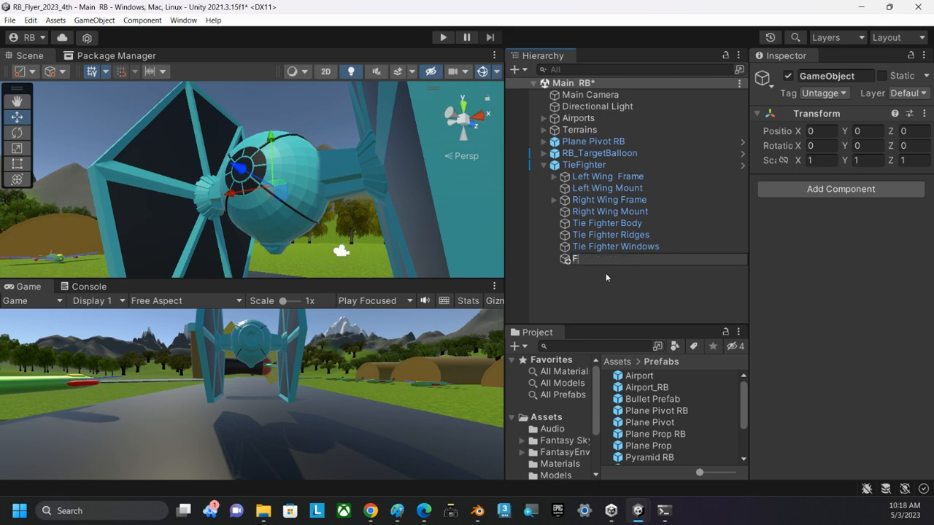
{"action": "type", "text": "loreTransform"}
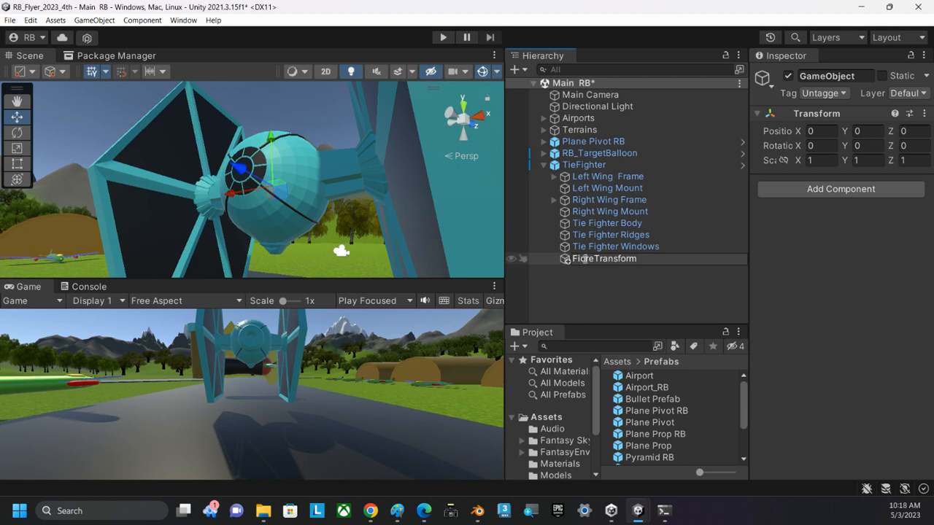
{"action": "left_click", "coordinate": [585, 259]}
{"action": "key", "text": "BackSpace"}
{"action": "key", "text": "BackSpace"}
{"action": "type", "text": "i"}
{"action": "key", "text": "Return"}
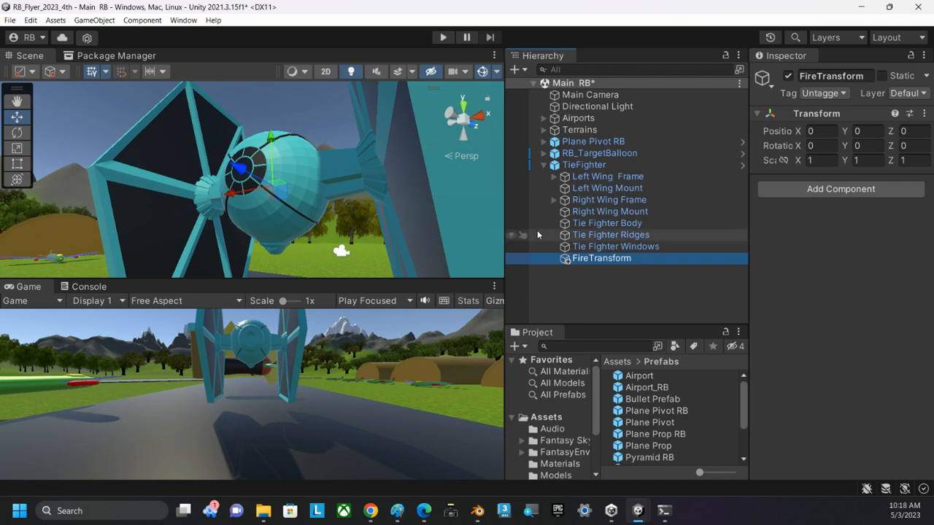
Step: Lower FireTransform from the centre of the TieFighter's body to its underside, at about Y -2.44
{"action": "left_click", "coordinate": [580, 166]}
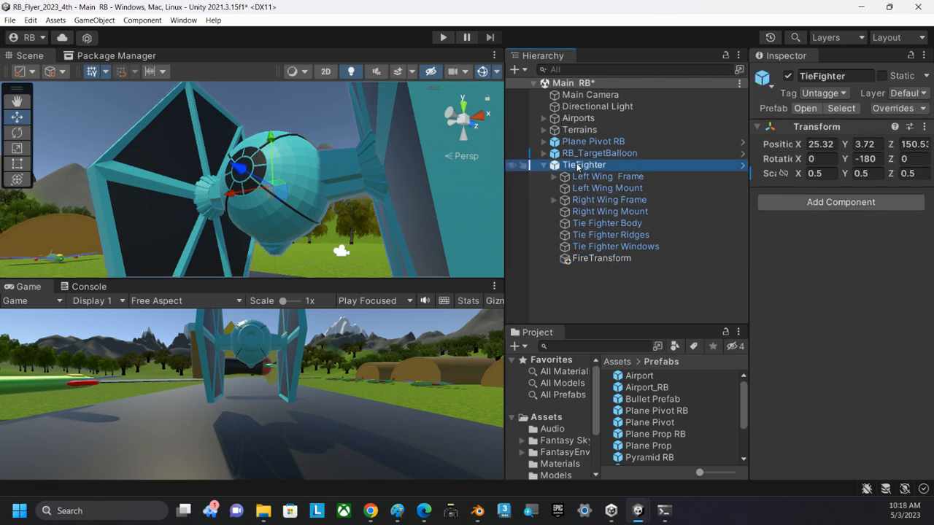
{"action": "right_click", "coordinate": [575, 166]}
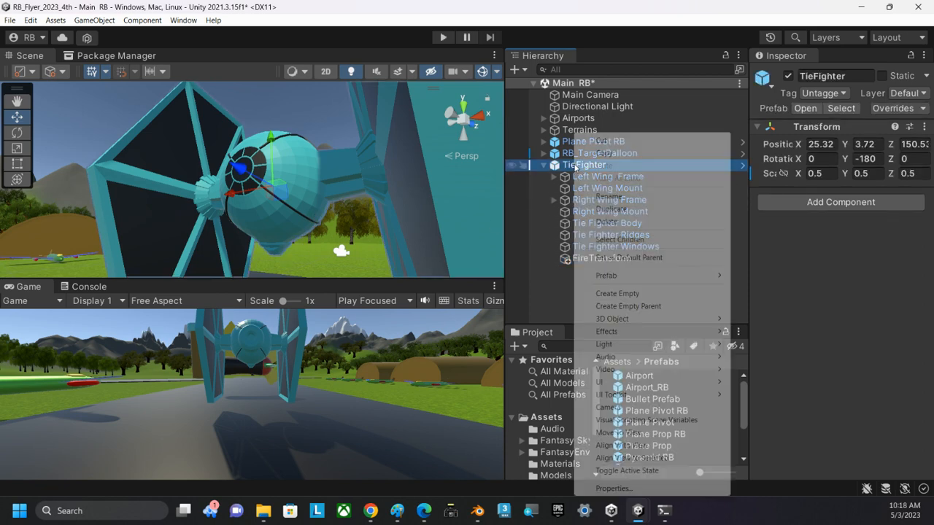
{"action": "left_click", "coordinate": [576, 259]}
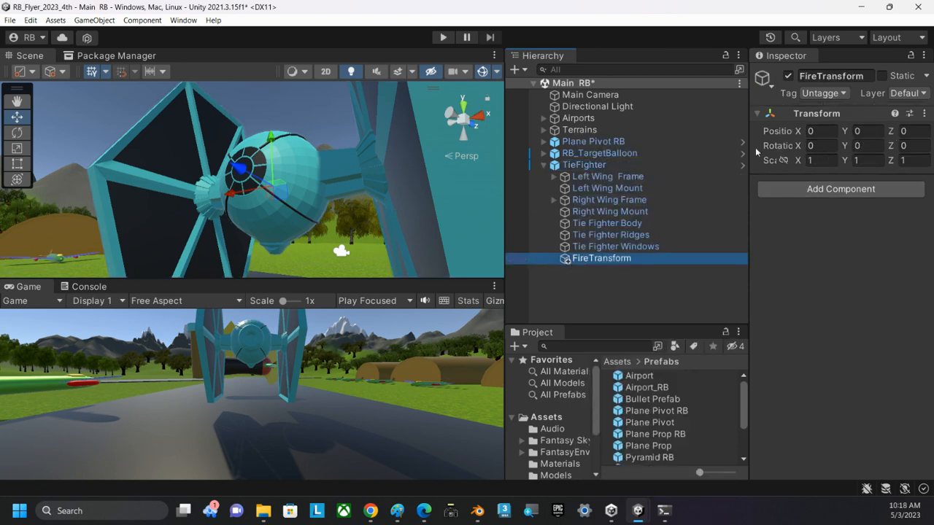
{"action": "middle_click_drag", "start_coordinate": [362, 180], "coordinate": [380, 198]}
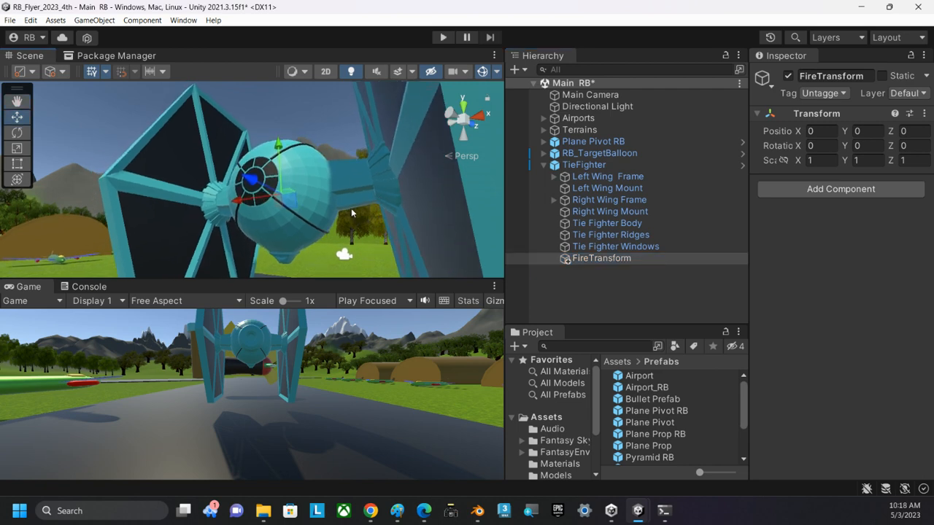
{"action": "left_click_drag", "start_coordinate": [317, 210], "coordinate": [273, 207], "text": "alt"}
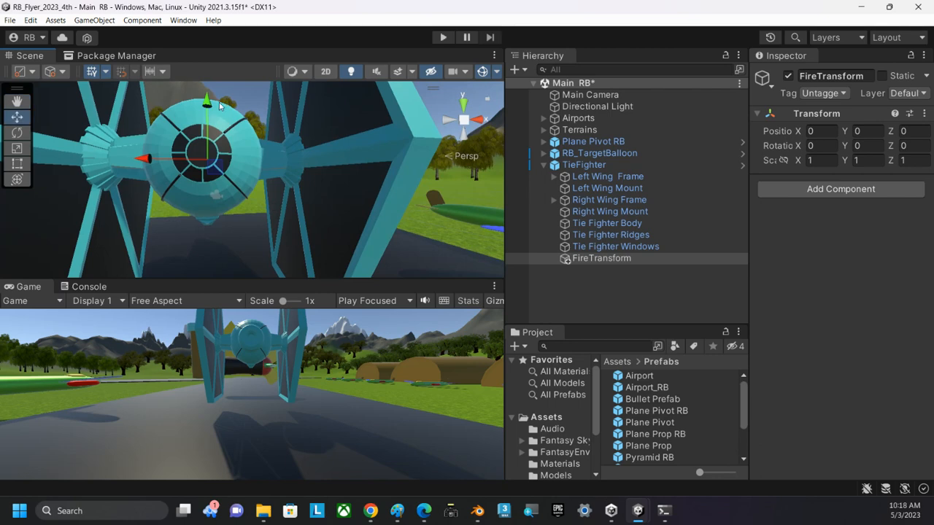
{"action": "left_click_drag", "start_coordinate": [206, 108], "coordinate": [207, 173]}
Step: Position FireTransform just ahead of the gun tip under the body, at about Y -2.232 and Z 0.531, working from the right-side view
{"action": "left_click", "coordinate": [479, 119]}
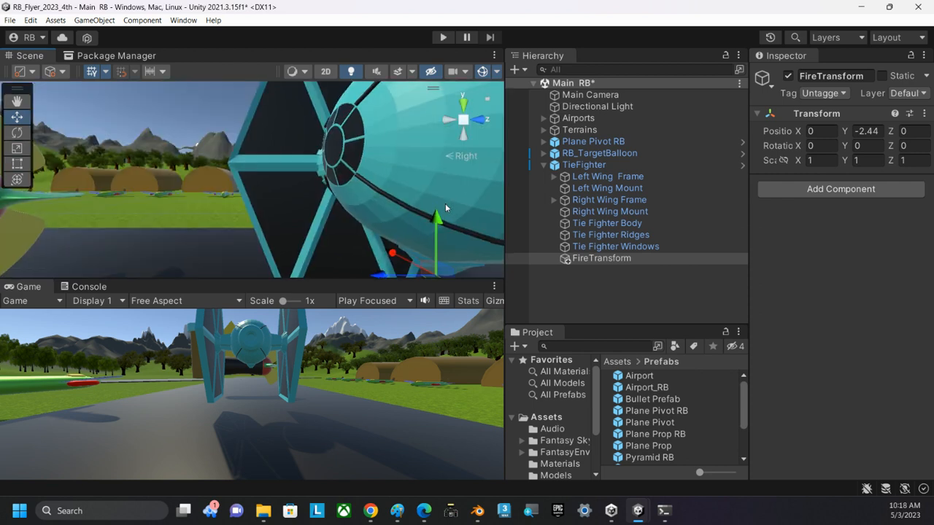
{"action": "middle_click_drag", "start_coordinate": [482, 255], "coordinate": [261, 190]}
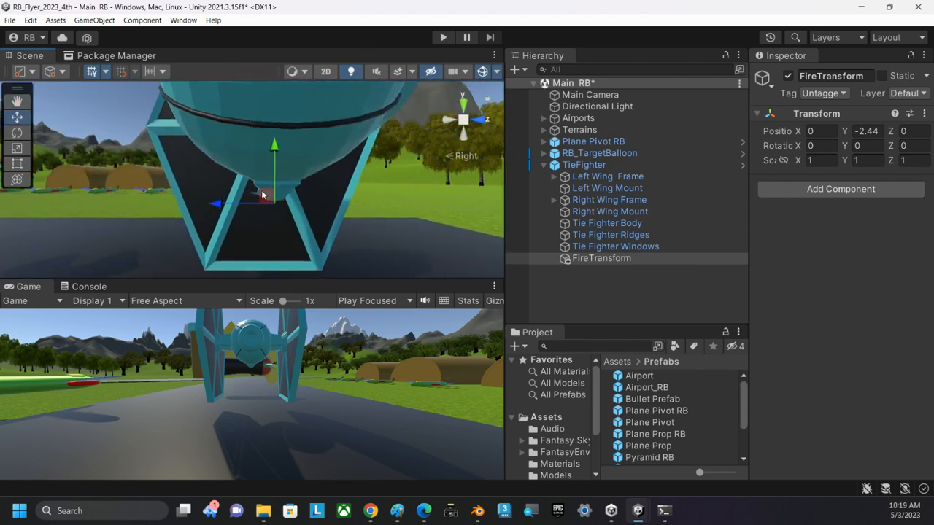
{"action": "left_click_drag", "start_coordinate": [261, 190], "coordinate": [237, 185]}
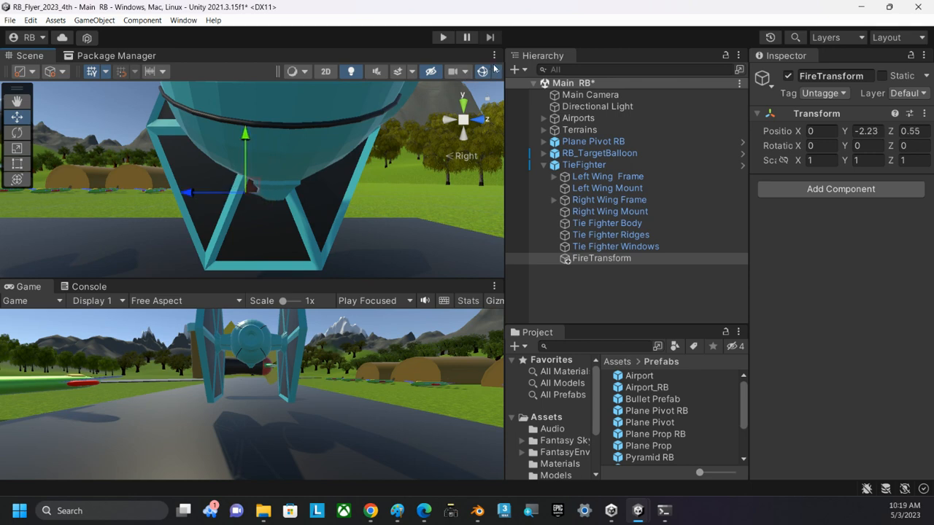
{"action": "scroll", "coordinate": [263, 205], "scroll_direction": "up", "scroll_amount": 4}
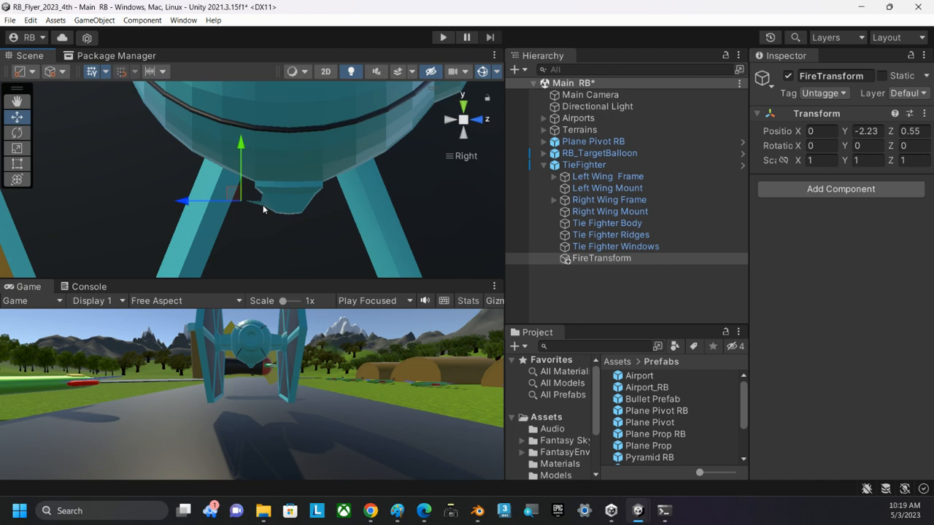
{"action": "scroll", "coordinate": [273, 216], "scroll_direction": "up", "scroll_amount": 5}
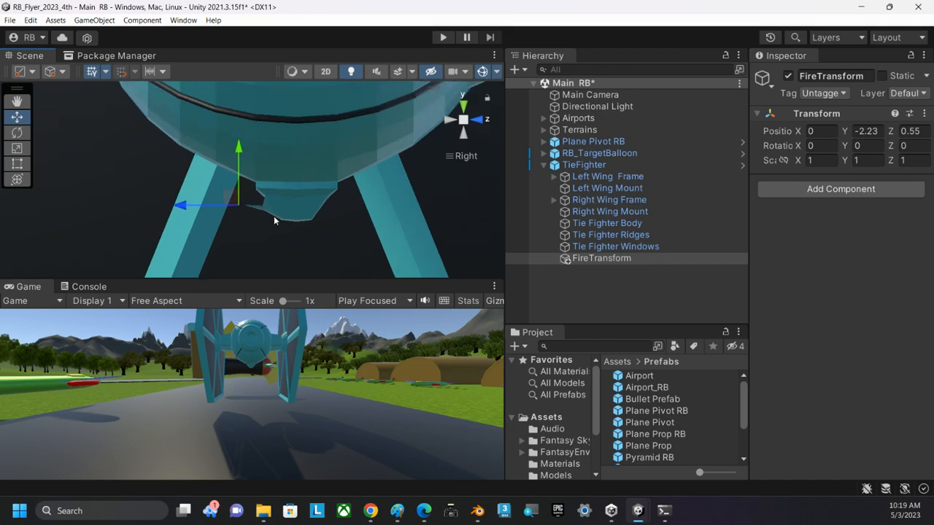
{"action": "scroll", "coordinate": [193, 258], "scroll_direction": "up", "scroll_amount": 1}
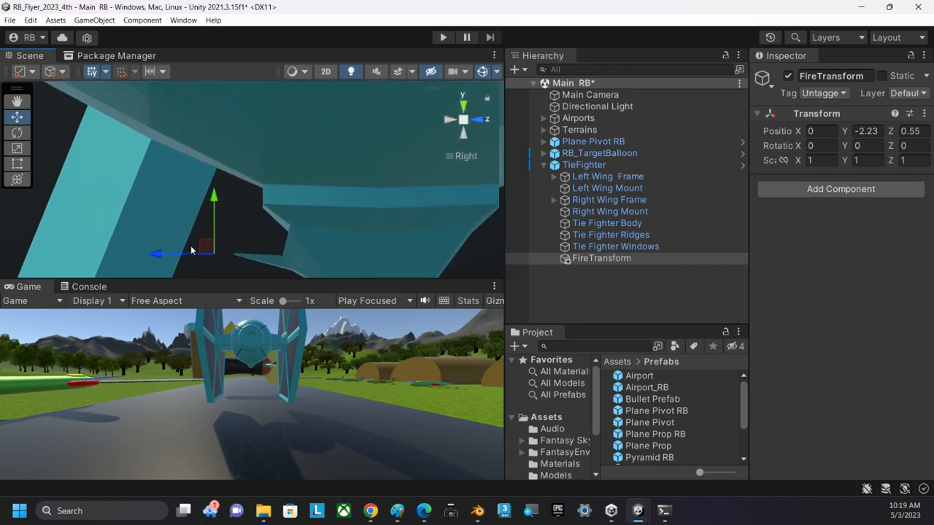
{"action": "left_click_drag", "start_coordinate": [184, 254], "coordinate": [192, 256]}
{"action": "left_click_drag", "start_coordinate": [221, 215], "coordinate": [221, 216]}
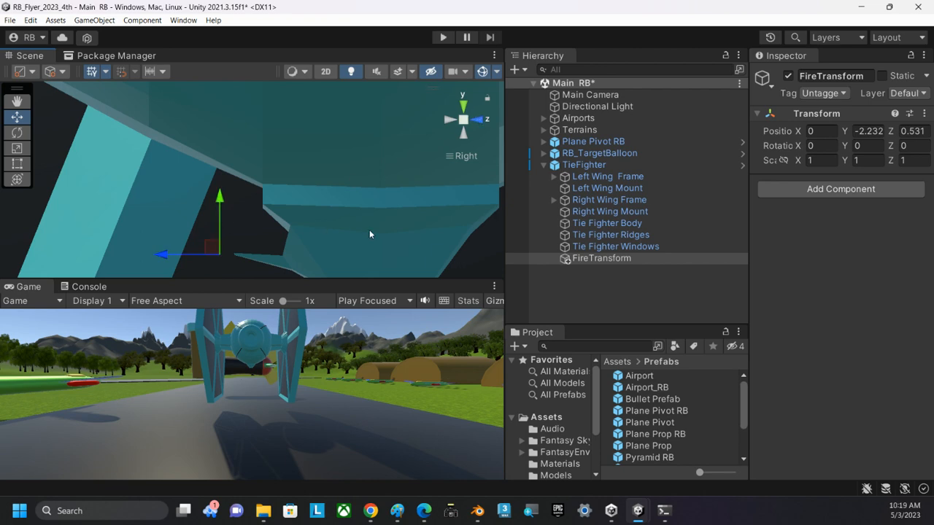
Step: Examine FireTransform's alignment with the gun tip from the bottom view and from an angled view of the TieFighter
{"action": "scroll", "coordinate": [361, 219], "scroll_direction": "down", "scroll_amount": 3}
{"action": "left_click_drag", "start_coordinate": [359, 202], "coordinate": [327, 252], "text": "alt"}
{"action": "left_click", "coordinate": [467, 129]}
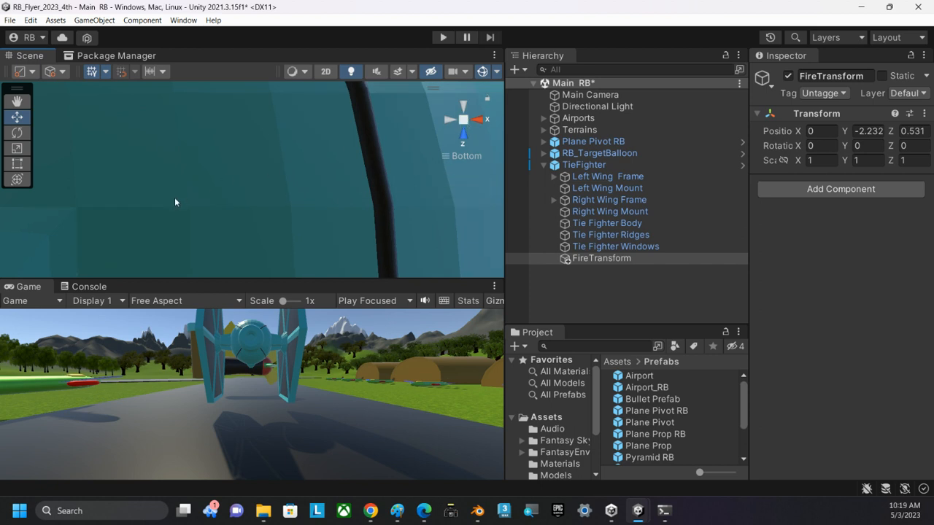
{"action": "key", "text": "f"}
{"action": "scroll", "coordinate": [230, 184], "scroll_direction": "down", "scroll_amount": 6}
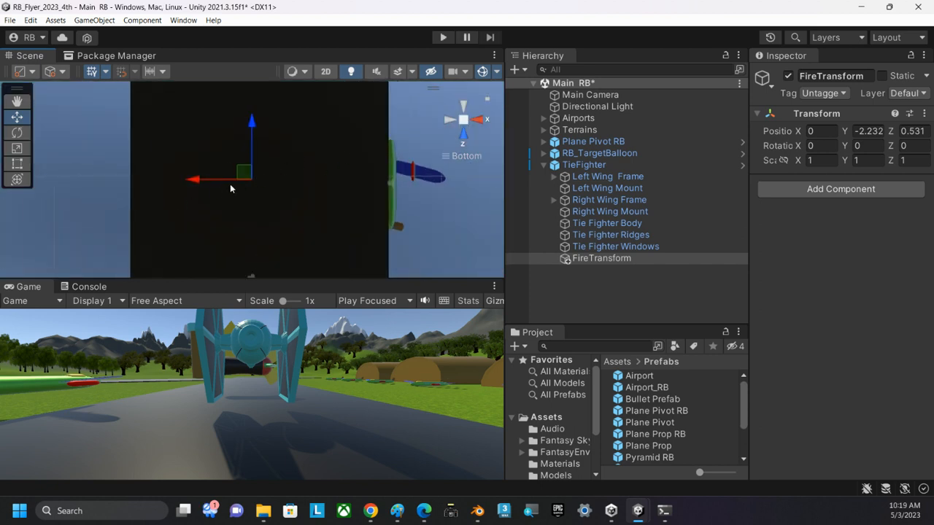
{"action": "scroll", "coordinate": [269, 188], "scroll_direction": "up", "scroll_amount": 5}
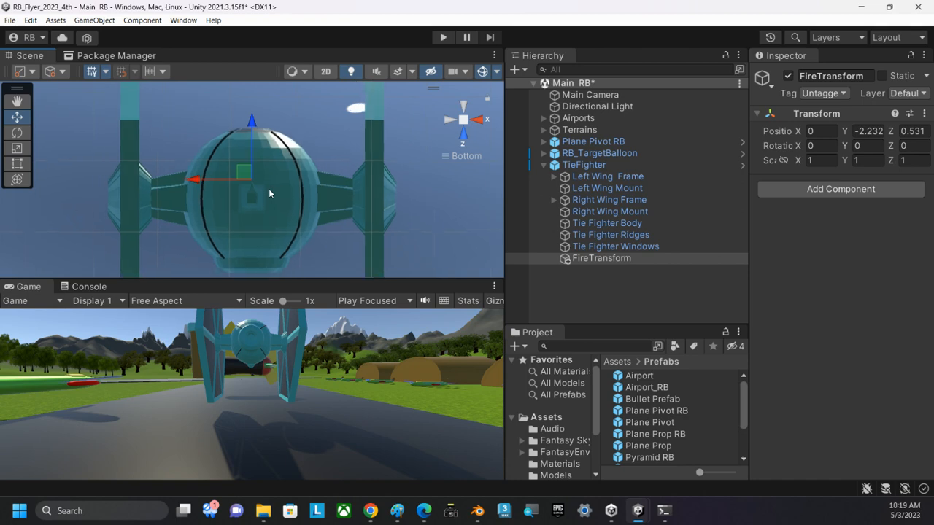
{"action": "scroll", "coordinate": [268, 188], "scroll_direction": "up", "scroll_amount": 4}
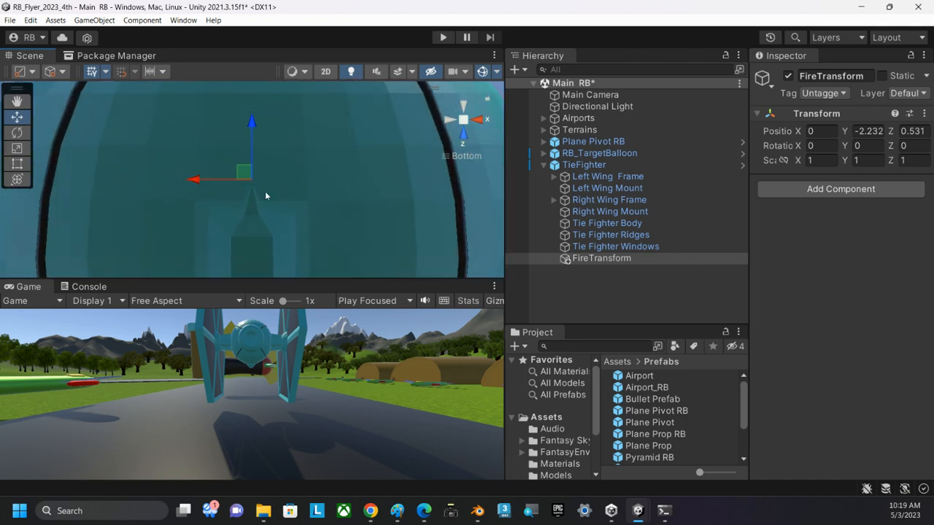
{"action": "scroll", "coordinate": [275, 179], "scroll_direction": "down", "scroll_amount": 5}
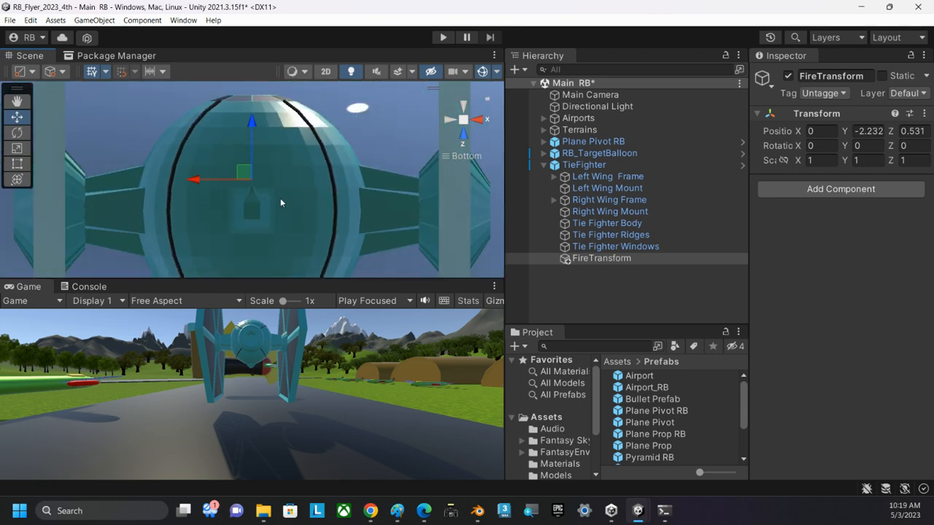
{"action": "left_click_drag", "start_coordinate": [274, 192], "coordinate": [251, 176], "text": "alt"}
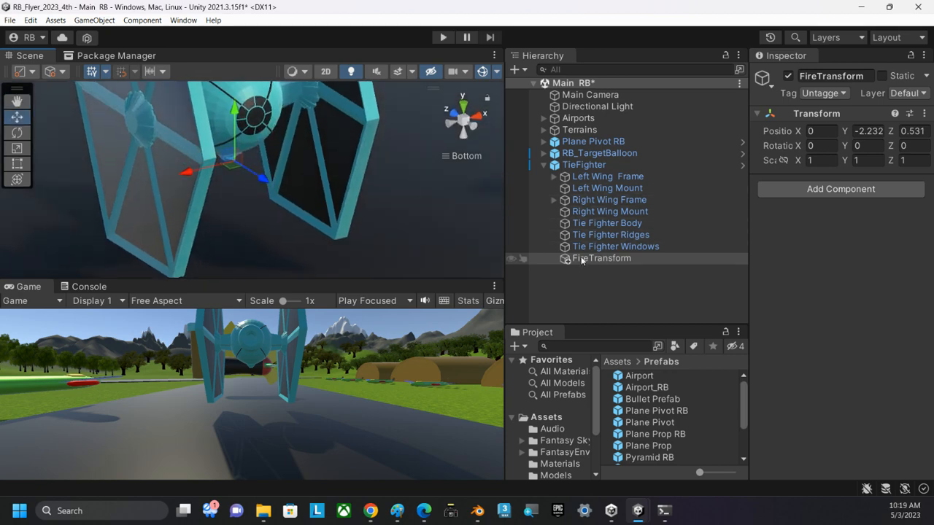
Step: Apply all of the TieFighter's overrides, including the added FireTransform, to its prefab
{"action": "left_click", "coordinate": [583, 165]}
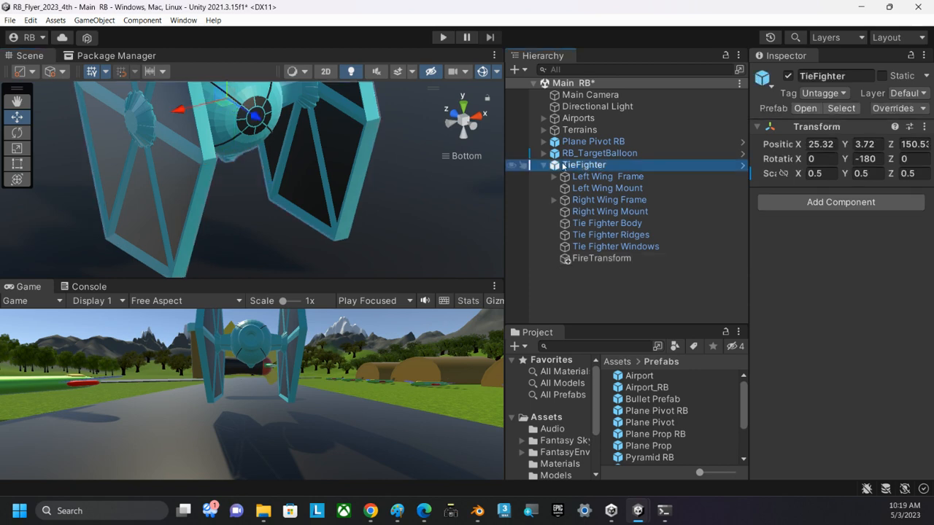
{"action": "left_click", "coordinate": [573, 258]}
{"action": "left_click", "coordinate": [584, 165]}
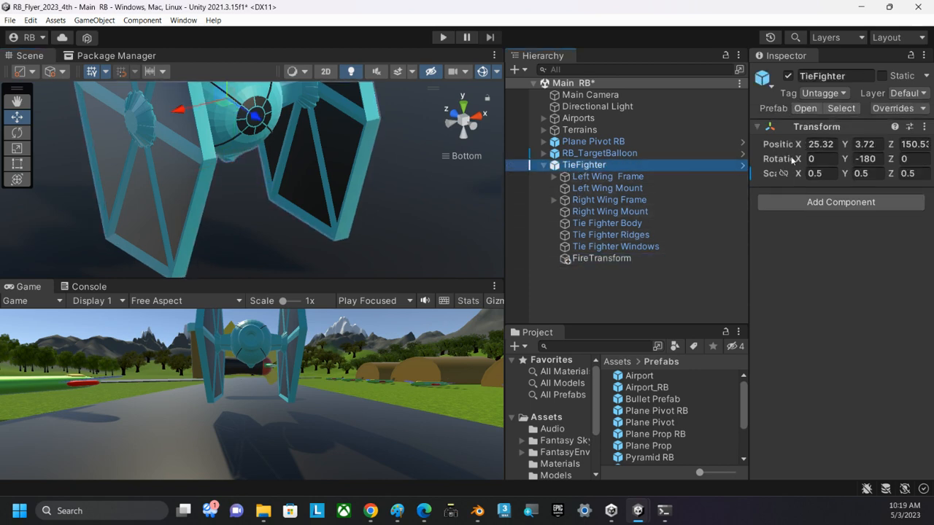
{"action": "left_click", "coordinate": [899, 108]}
{"action": "left_click", "coordinate": [886, 237]}
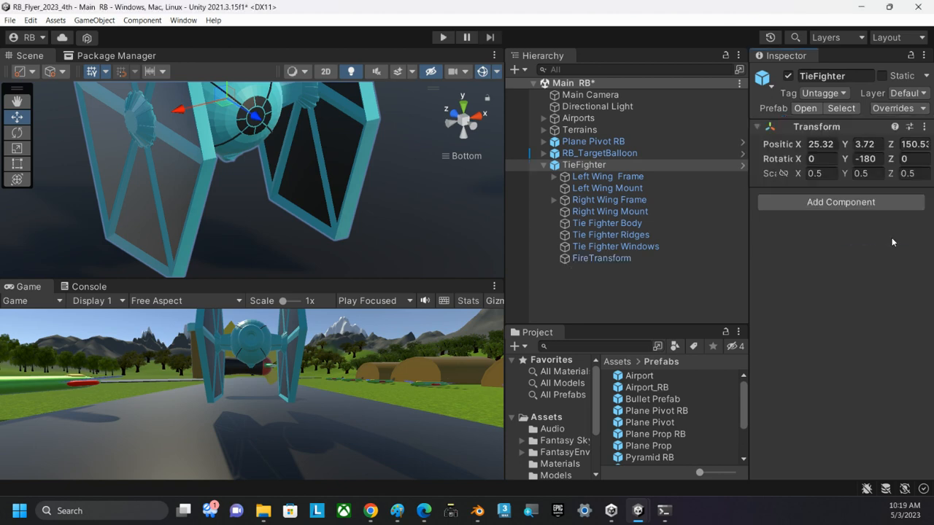
Step: Reorder Plane Pivot RB directly above TieFighter in the Hierarchy and collapse its Plane Pilot and Plane Shooting components
{"action": "left_click", "coordinate": [556, 167]}
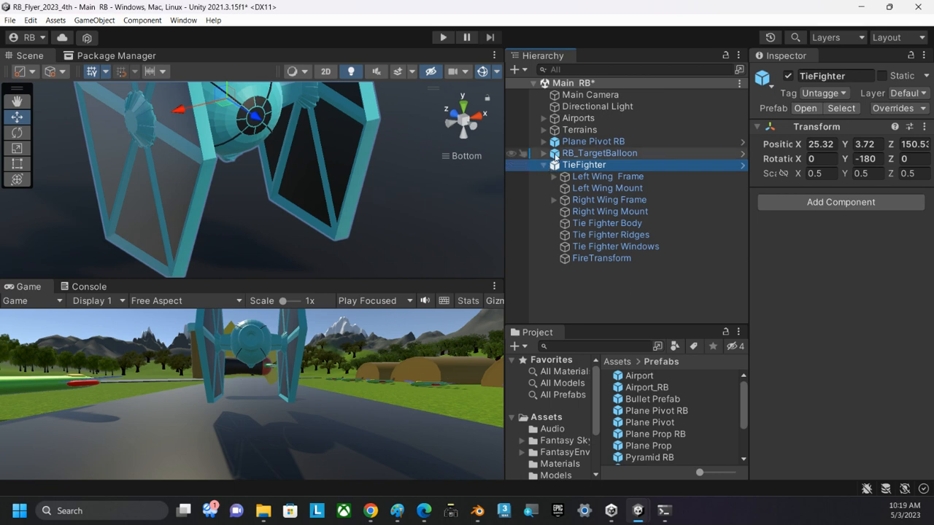
{"action": "left_click_drag", "start_coordinate": [560, 142], "coordinate": [563, 161]}
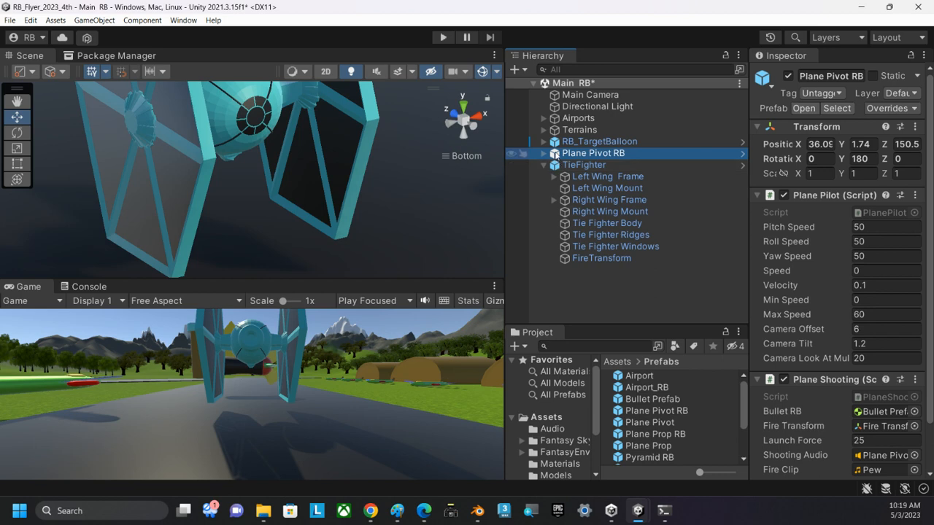
{"action": "left_click", "coordinate": [759, 195]}
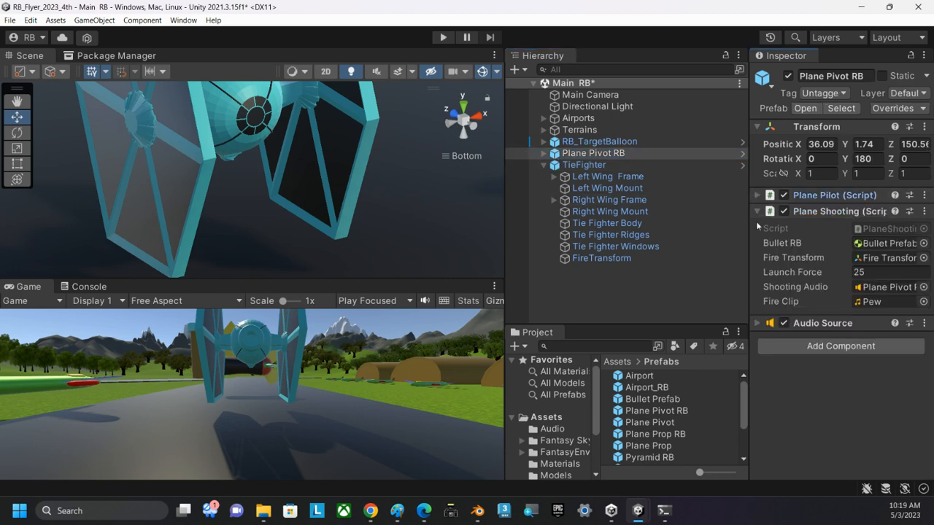
{"action": "left_click", "coordinate": [759, 211]}
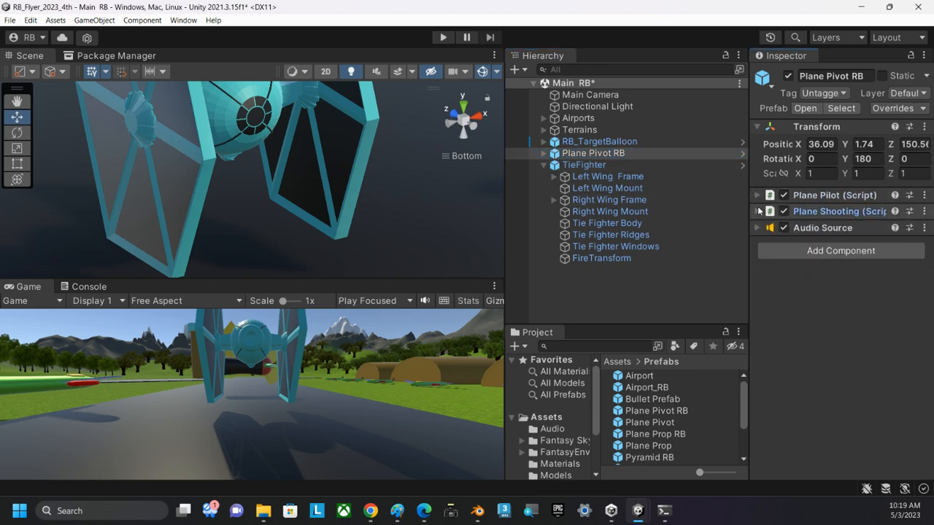
Step: Collapse TieFighter's child objects in the Hierarchy and check Plane Pivot RB for prefab overrides
{"action": "left_click", "coordinate": [545, 165]}
{"action": "left_click", "coordinate": [543, 165]}
{"action": "left_click", "coordinate": [556, 165]}
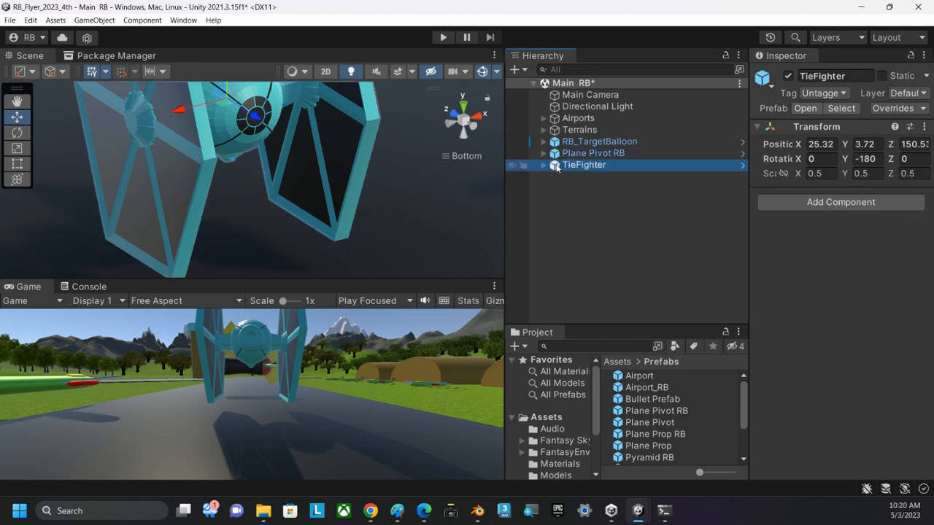
{"action": "left_click", "coordinate": [554, 154]}
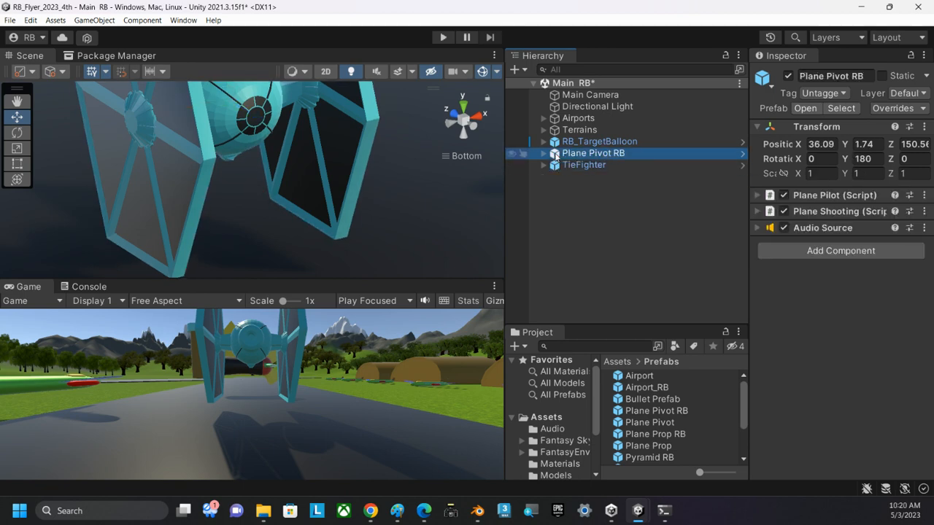
{"action": "left_click", "coordinate": [896, 108]}
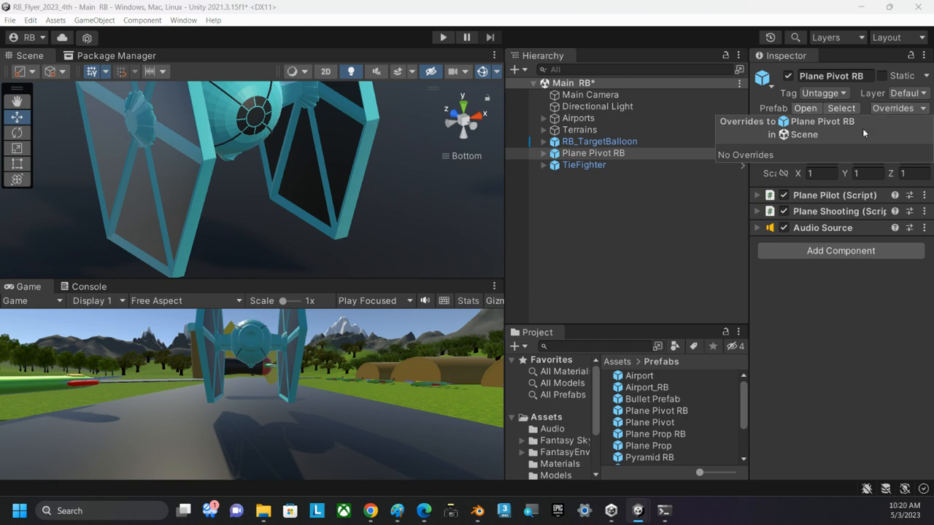
{"action": "left_click", "coordinate": [559, 155]}
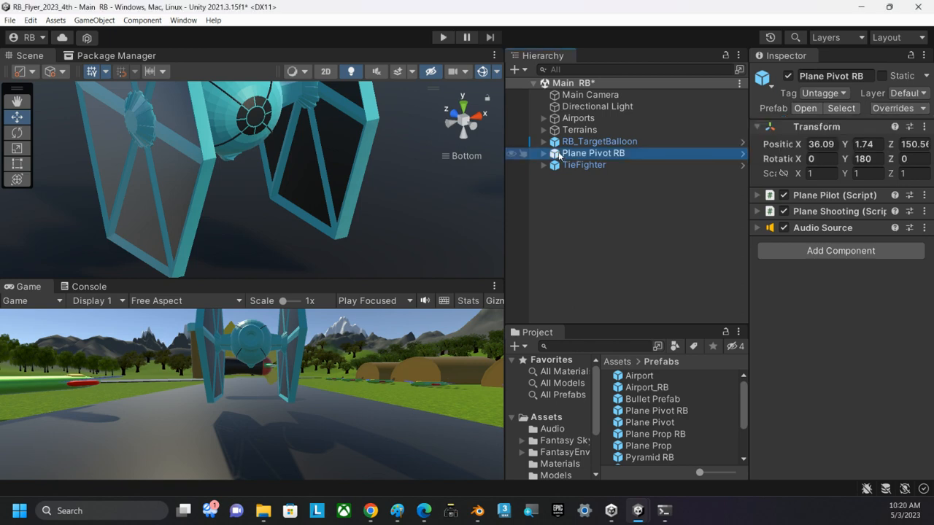
Step: Copy the Plane Pilot script component from Plane Pivot RB and paste it onto TieFighter as a new component
{"action": "left_click", "coordinate": [924, 196]}
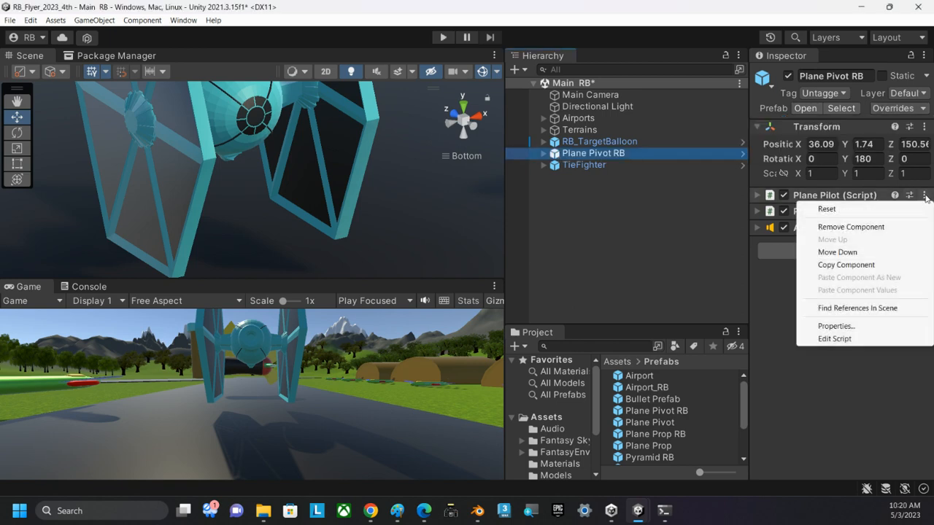
{"action": "left_click", "coordinate": [846, 265]}
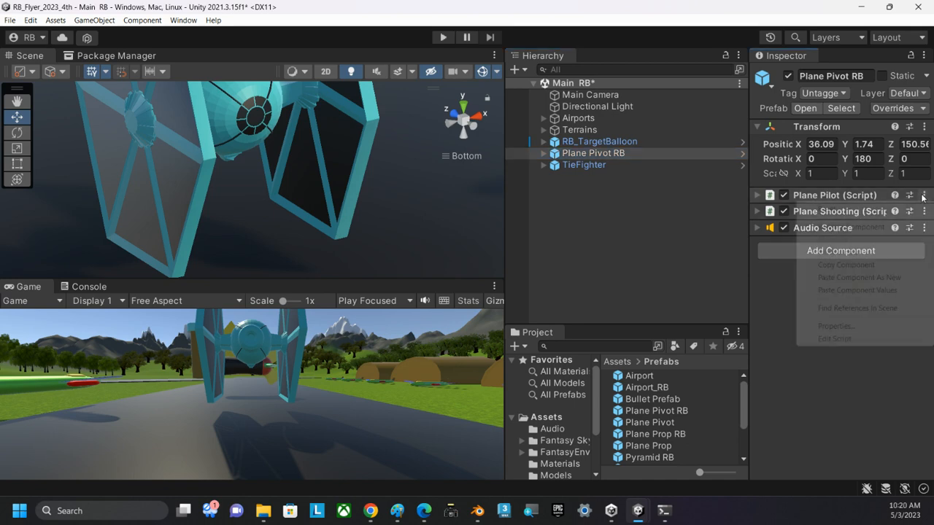
{"action": "left_click", "coordinate": [924, 195]}
{"action": "left_click", "coordinate": [846, 265]}
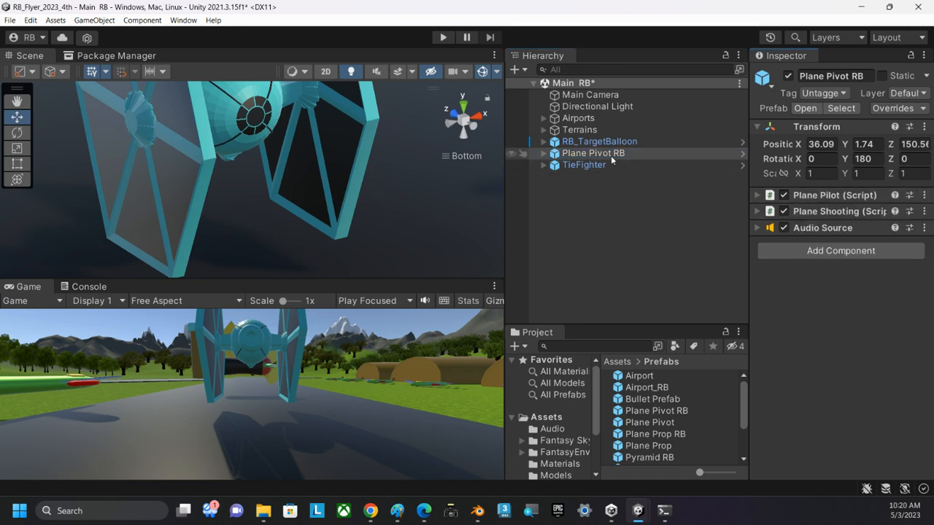
{"action": "left_click", "coordinate": [581, 166]}
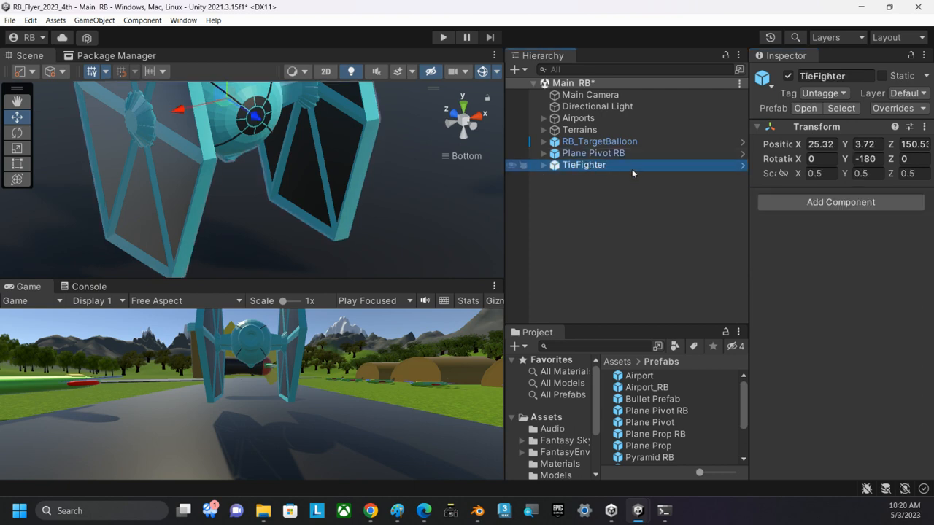
{"action": "left_click", "coordinate": [925, 127]}
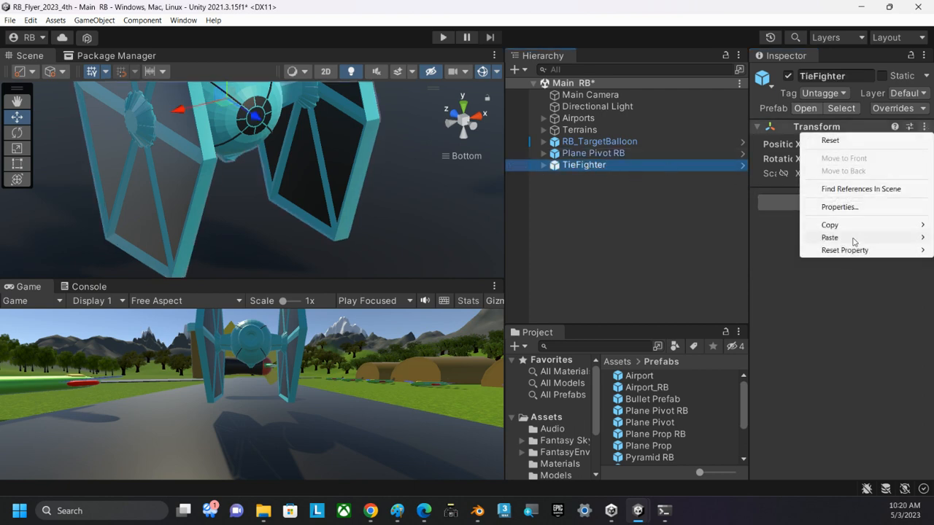
{"action": "mouse_move", "coordinate": [854, 242]}
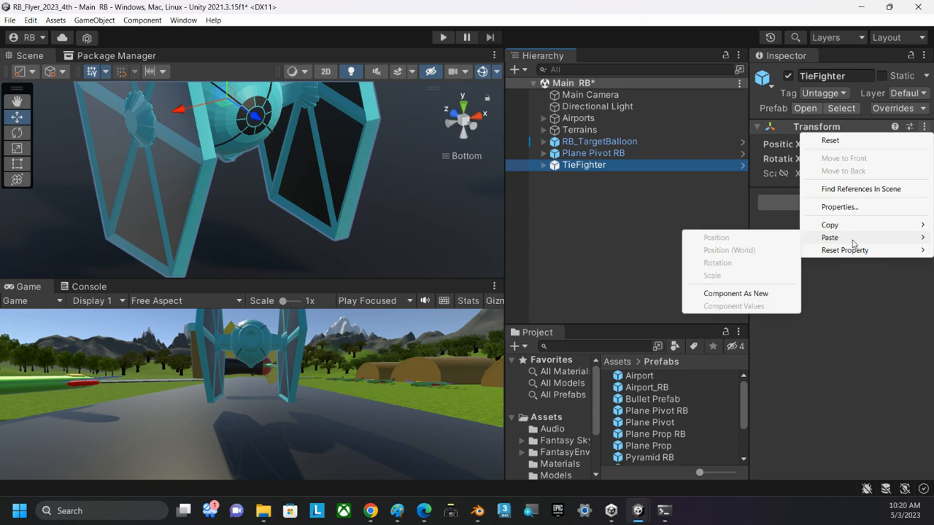
{"action": "left_click", "coordinate": [736, 294]}
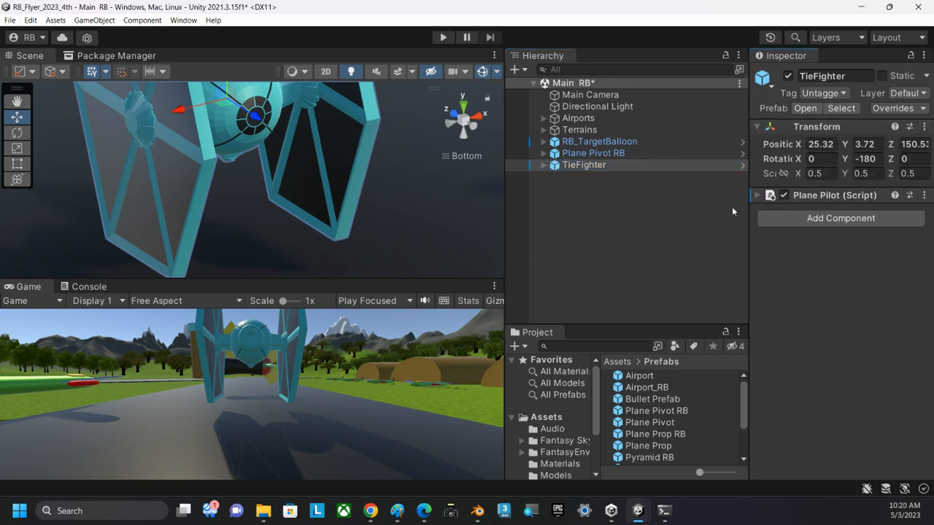
{"action": "left_click", "coordinate": [755, 195]}
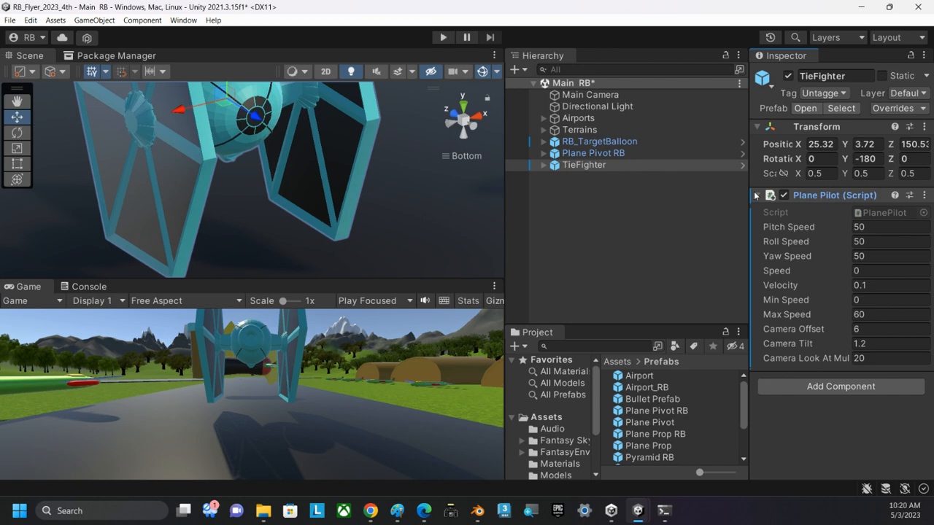
{"action": "left_click", "coordinate": [756, 195]}
Step: Copy Plane Pivot RB's Plane Shooting script component and paste it onto TieFighter as a new component
{"action": "left_click", "coordinate": [564, 155]}
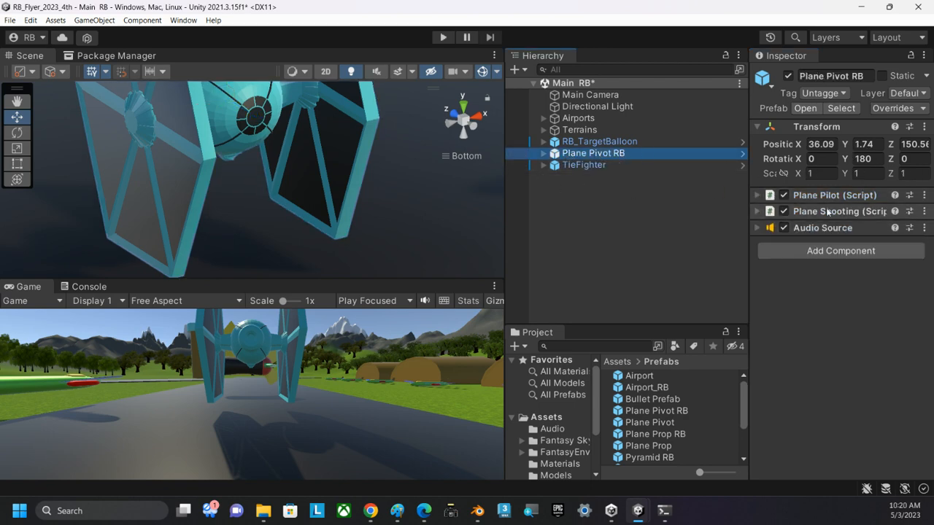
{"action": "left_click", "coordinate": [924, 211]}
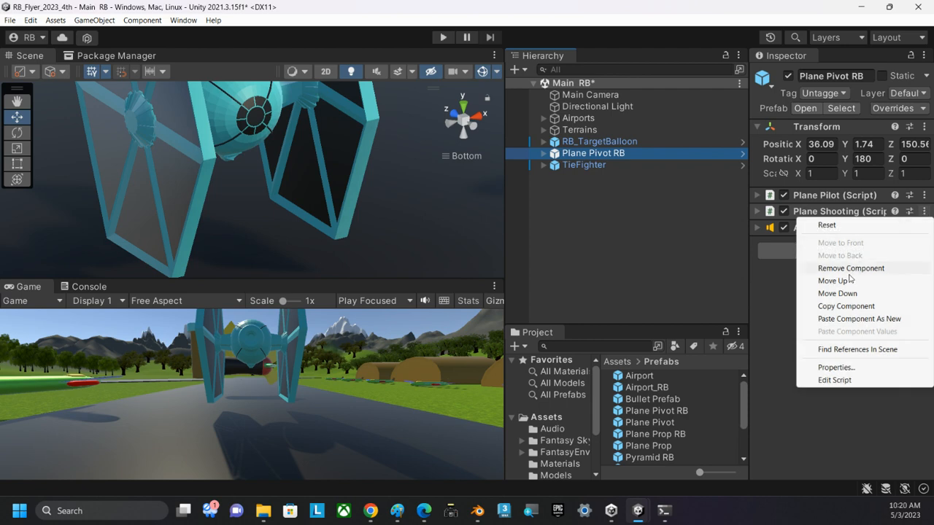
{"action": "left_click", "coordinate": [843, 308]}
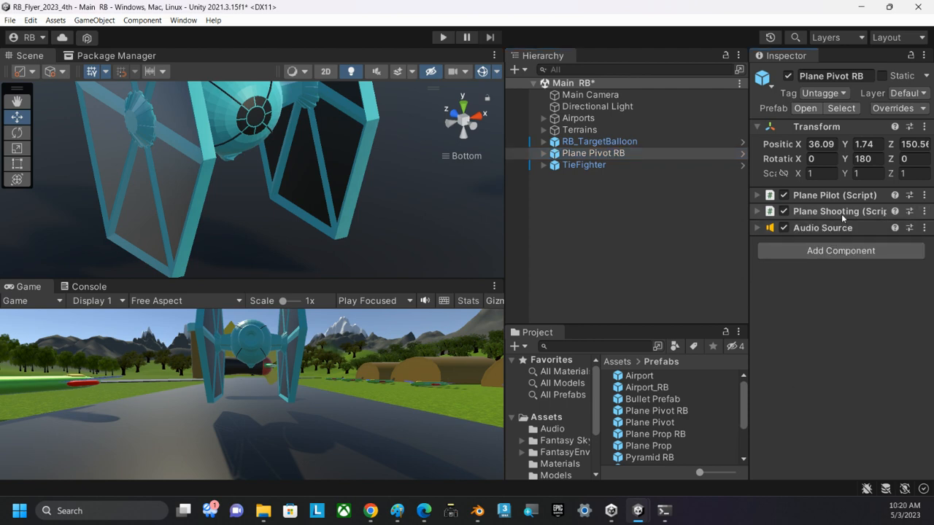
{"action": "left_click", "coordinate": [584, 165]}
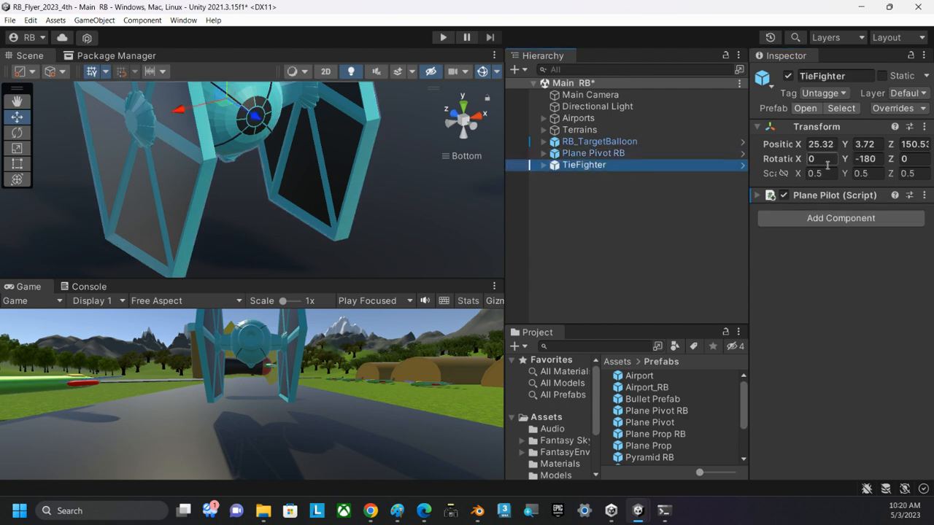
{"action": "left_click", "coordinate": [924, 196]}
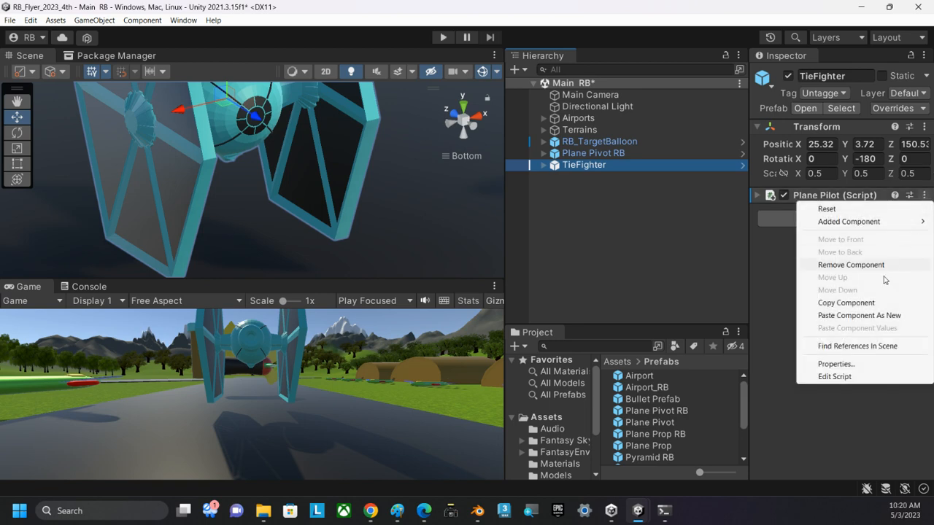
{"action": "left_click", "coordinate": [852, 316]}
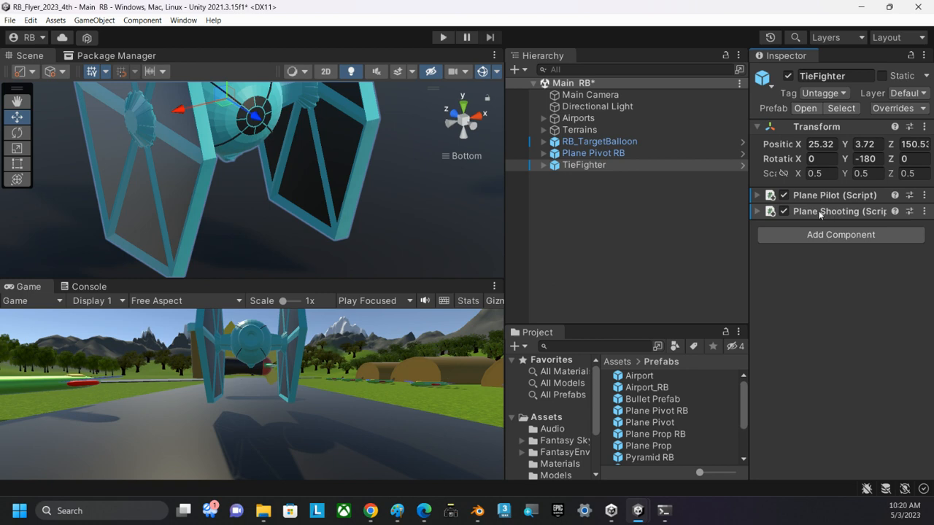
Step: Apply all of TieFighter's overrides, including the added Plane Pilot and Plane Shooting scripts, to its prefab
{"action": "left_click", "coordinate": [551, 166]}
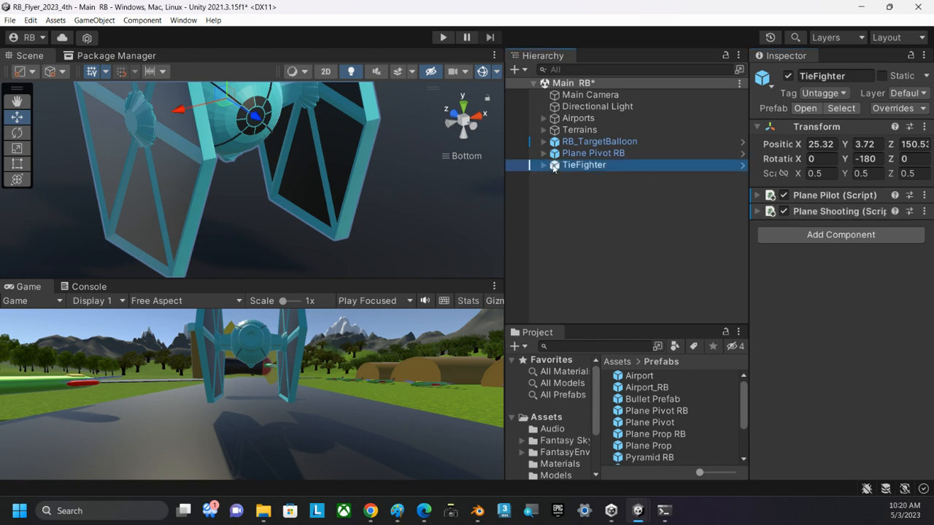
{"action": "left_click", "coordinate": [902, 108]}
{"action": "left_click", "coordinate": [886, 236]}
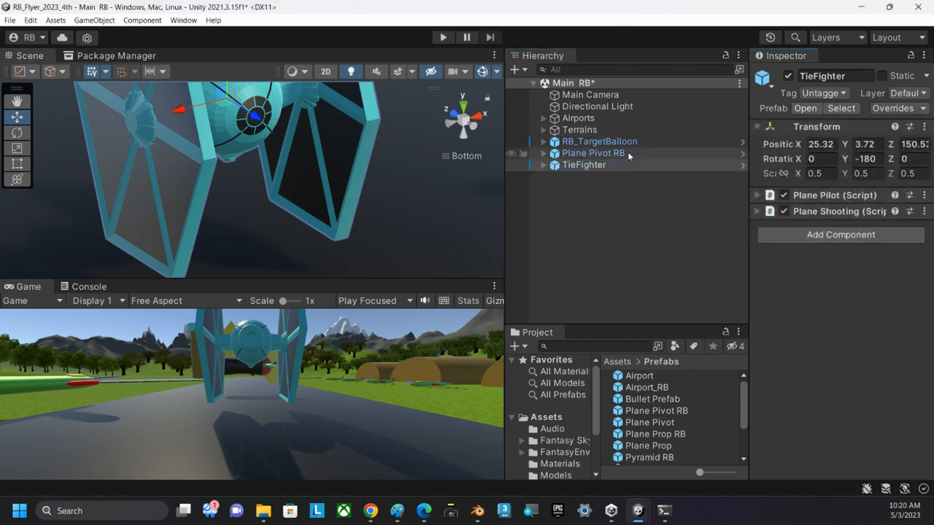
Step: Copy the Audio Source component with the Pew clip from Plane Pivot RB, paste it onto TieFighter as new, and review its settings
{"action": "left_click", "coordinate": [596, 153]}
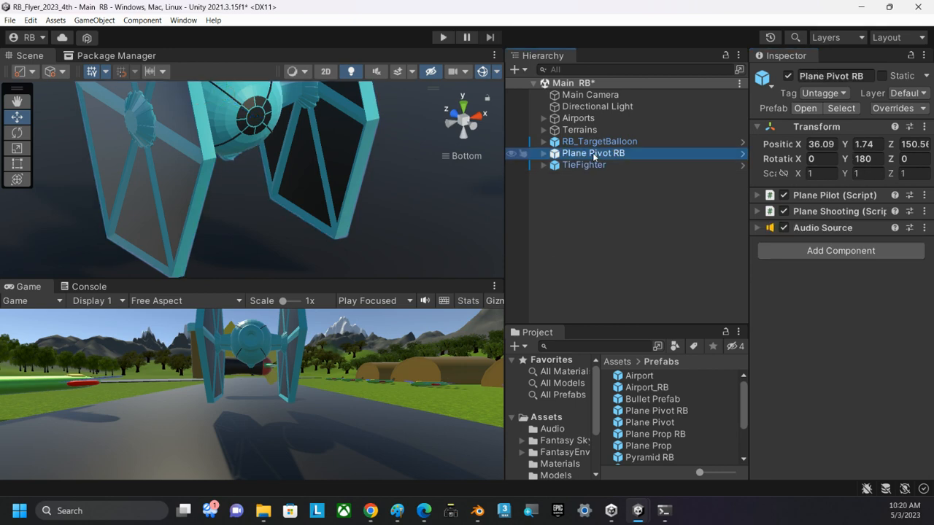
{"action": "left_click", "coordinate": [803, 229]}
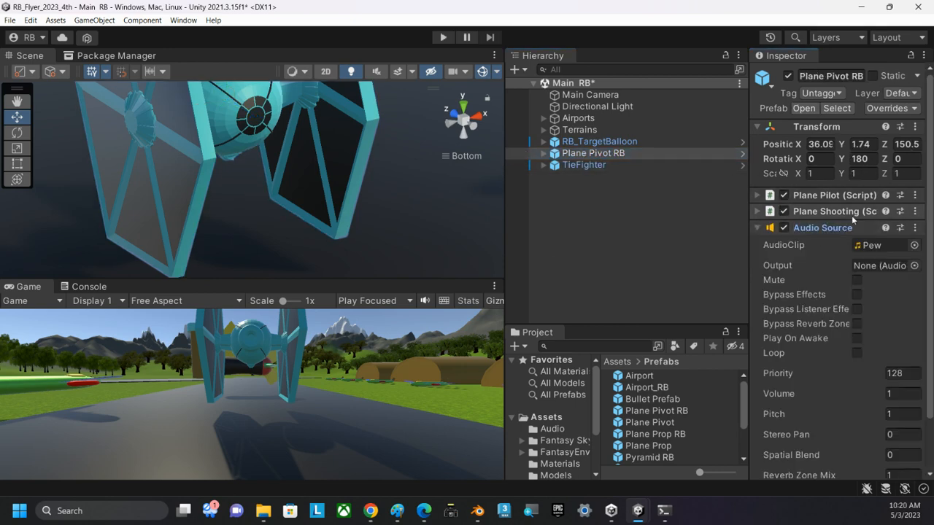
{"action": "left_click", "coordinate": [756, 228]}
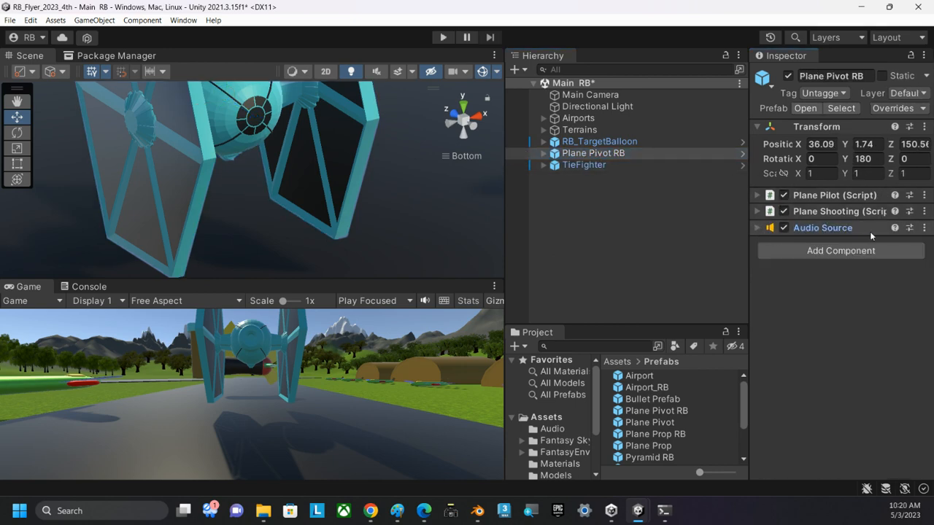
{"action": "left_click", "coordinate": [925, 229]}
{"action": "left_click", "coordinate": [854, 323]}
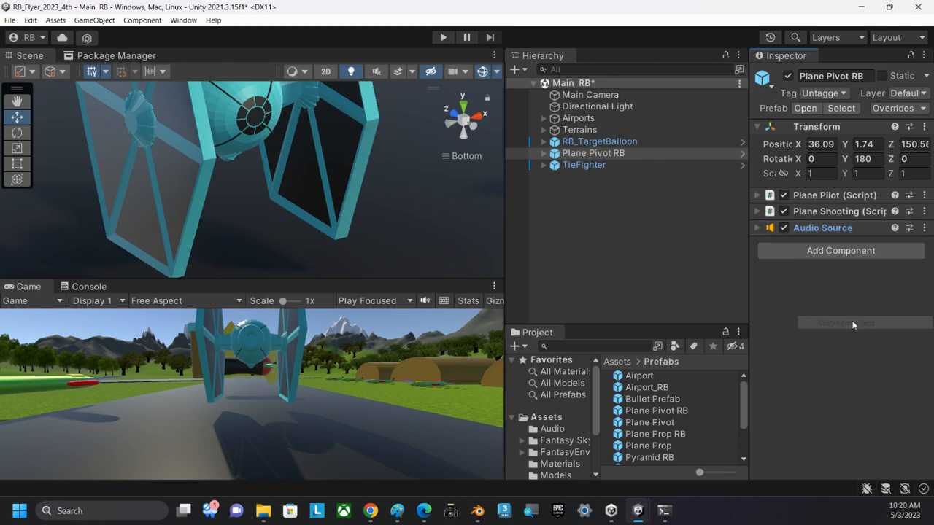
{"action": "left_click", "coordinate": [585, 165]}
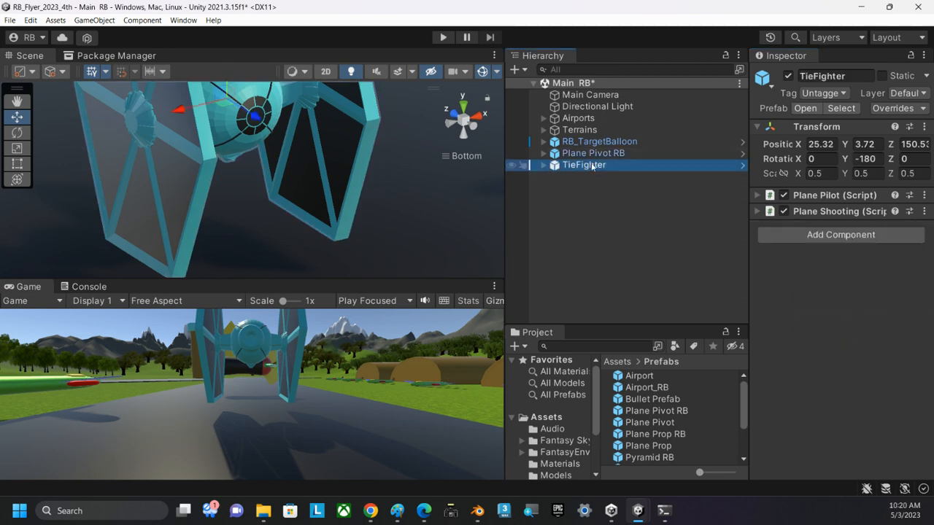
{"action": "left_click", "coordinate": [924, 211]}
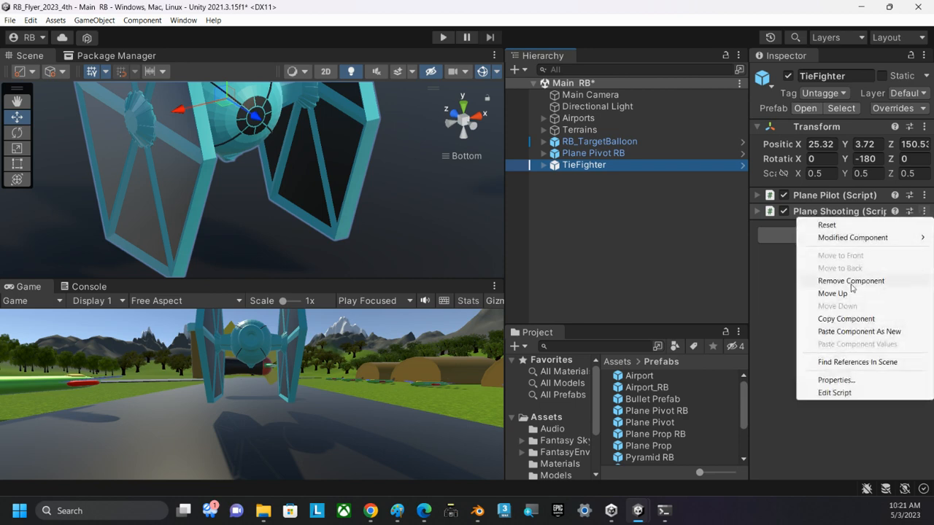
{"action": "left_click", "coordinate": [847, 333]}
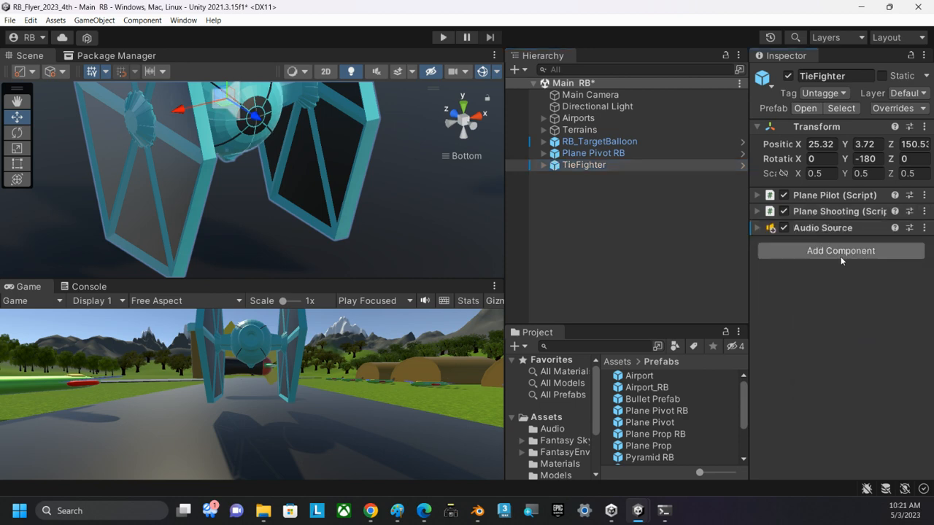
{"action": "left_click", "coordinate": [757, 228]}
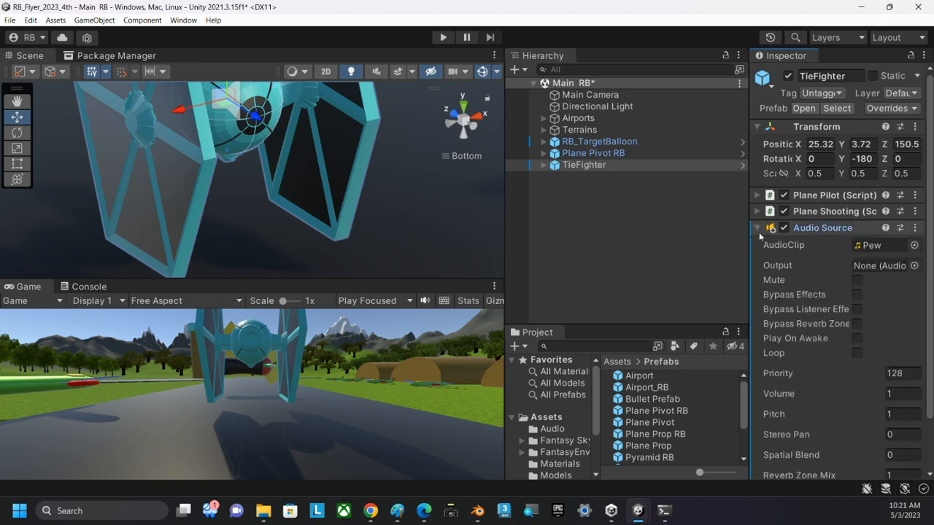
{"action": "scroll", "coordinate": [760, 235], "scroll_direction": "down", "scroll_amount": 1}
{"action": "scroll", "coordinate": [759, 235], "scroll_direction": "up", "scroll_amount": 1}
Step: Assign TieFighter's own FireTransform child to the Fire Transform property of its Plane Shooting script
{"action": "left_click", "coordinate": [757, 212]}
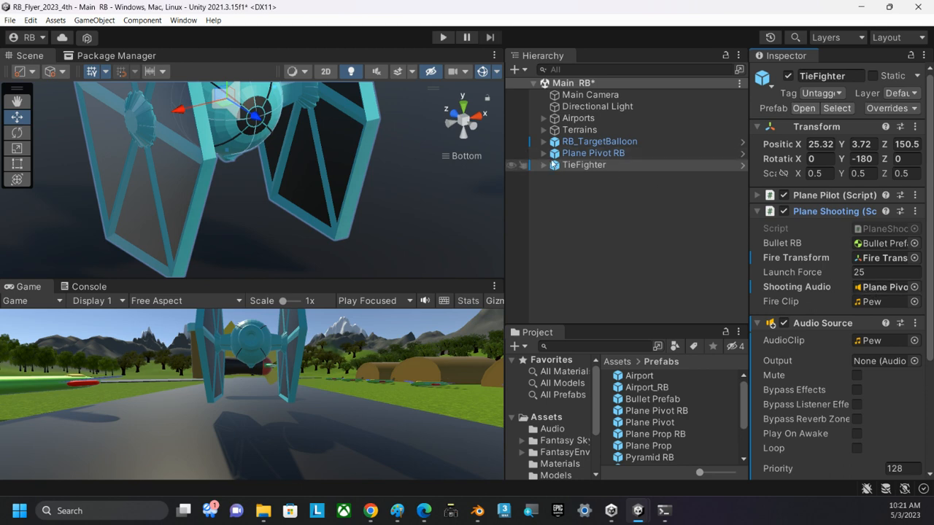
{"action": "left_click", "coordinate": [554, 166]}
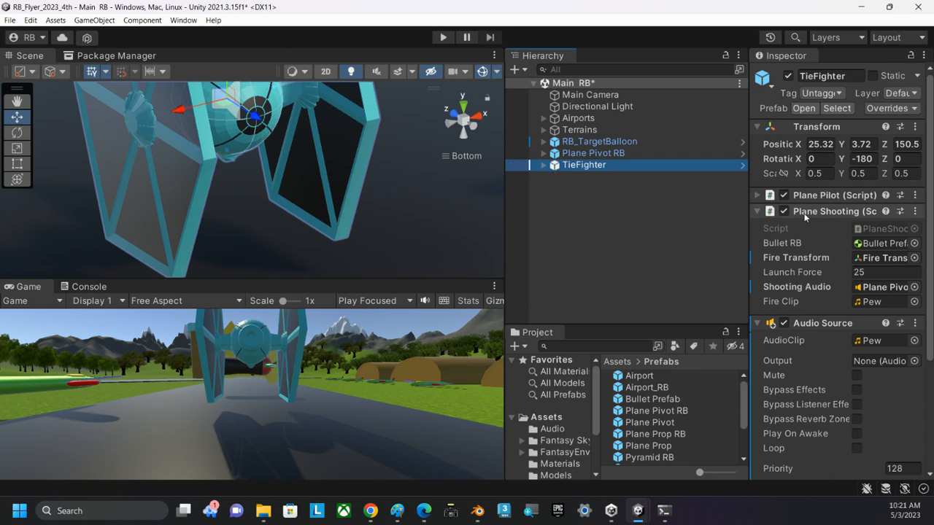
{"action": "left_click", "coordinate": [543, 166]}
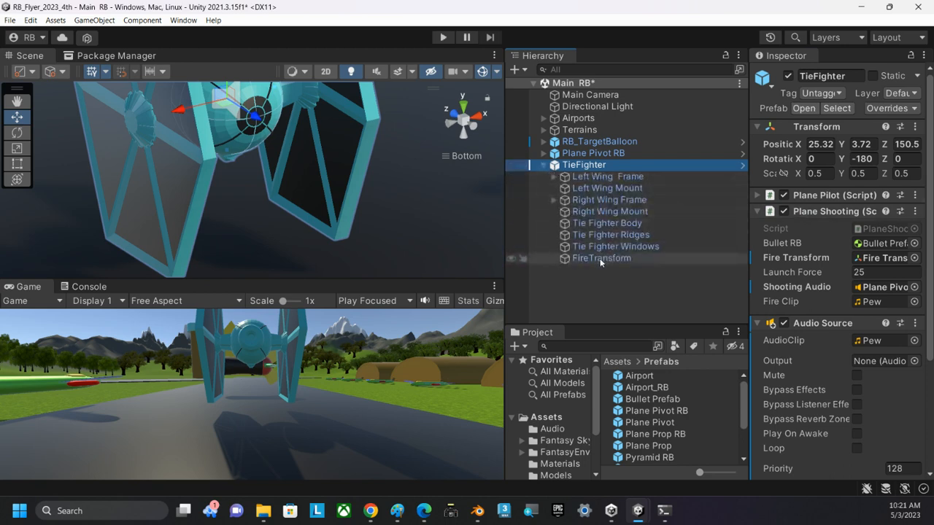
{"action": "left_click", "coordinate": [602, 259]}
{"action": "left_click_drag", "start_coordinate": [731, 260], "coordinate": [876, 263]}
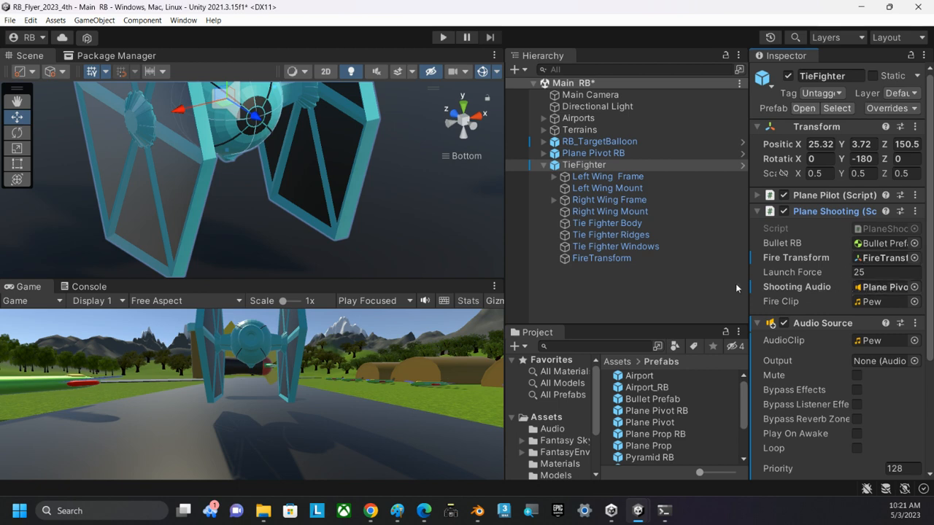
Step: Assign TieFighter's Audio Source to Plane Shooting's Shooting Audio property and collapse both components
{"action": "left_click_drag", "start_coordinate": [750, 278], "coordinate": [703, 279]}
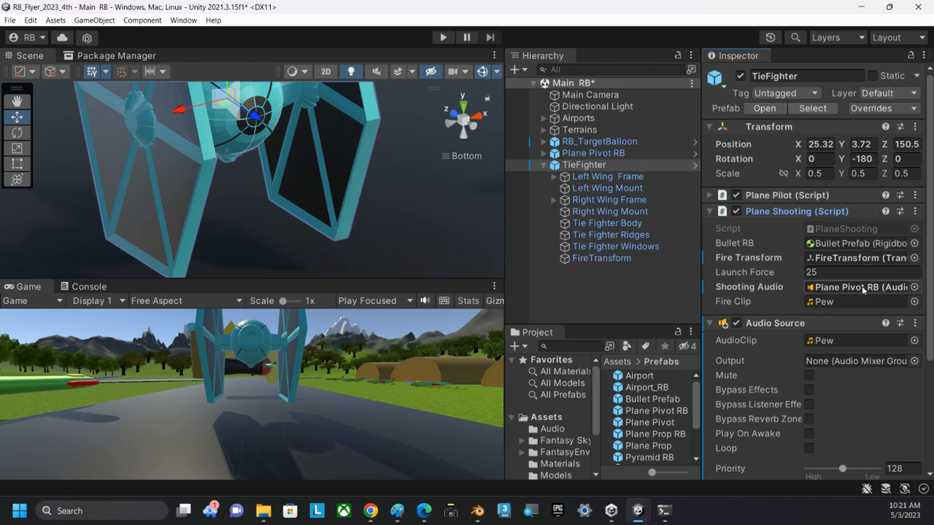
{"action": "left_click_drag", "start_coordinate": [775, 323], "coordinate": [836, 292]}
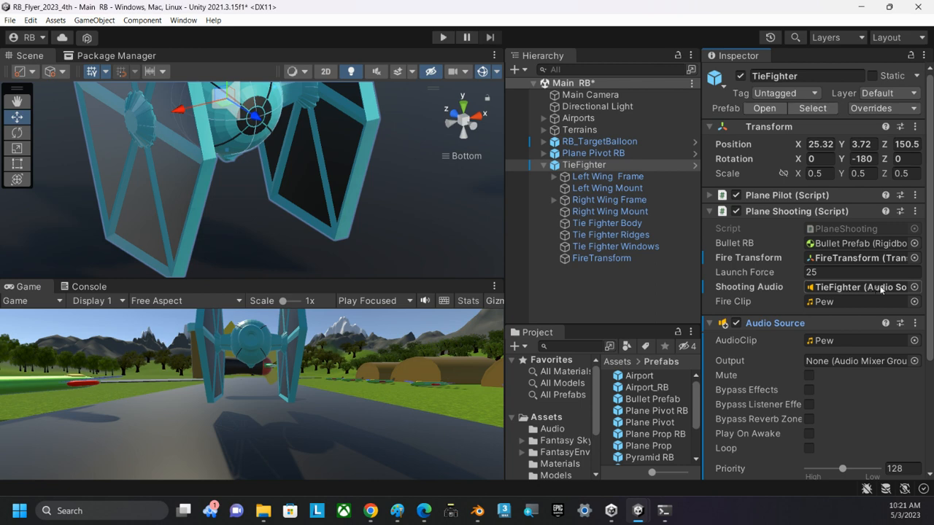
{"action": "left_click", "coordinate": [803, 323]}
{"action": "left_click", "coordinate": [861, 212]}
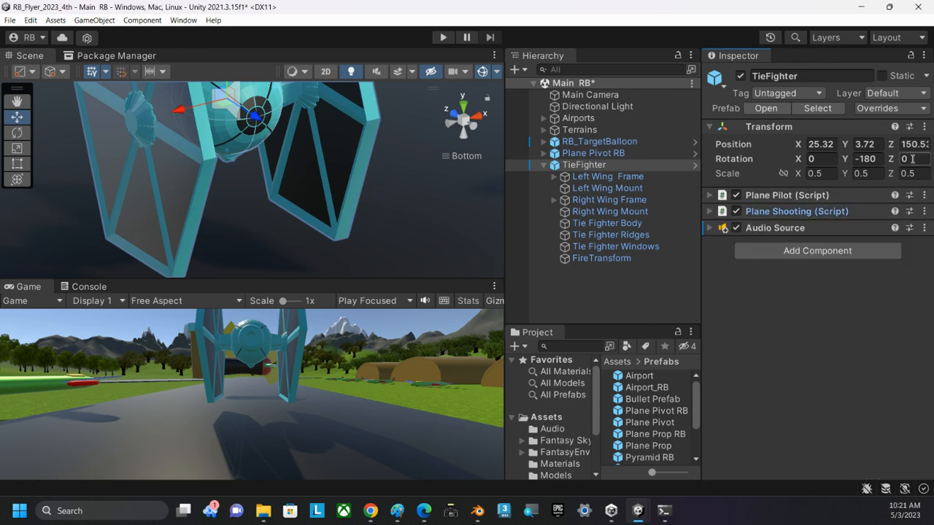
Step: Apply all of TieFighter's Plane Shooting and Audio Source overrides to its prefab and collapse its child objects
{"action": "left_click", "coordinate": [911, 109]}
{"action": "left_click", "coordinate": [900, 234]}
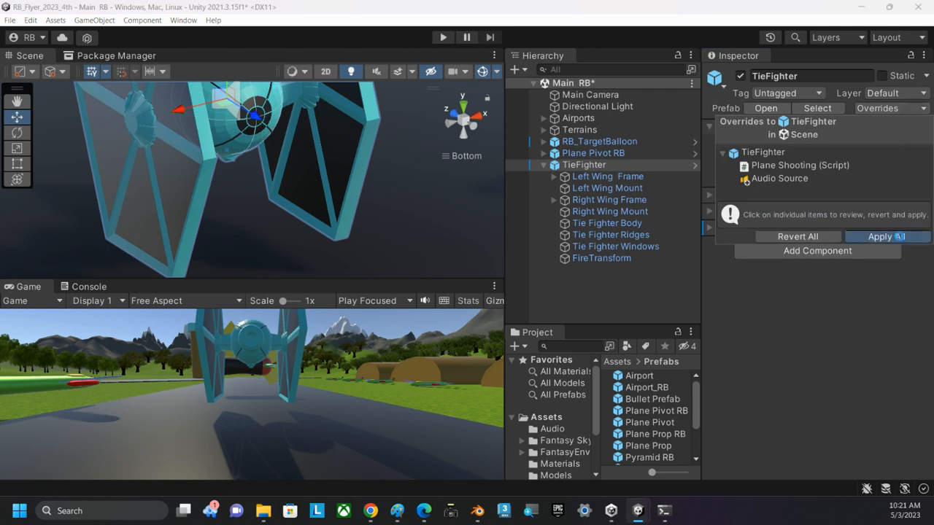
{"action": "left_click", "coordinate": [544, 165]}
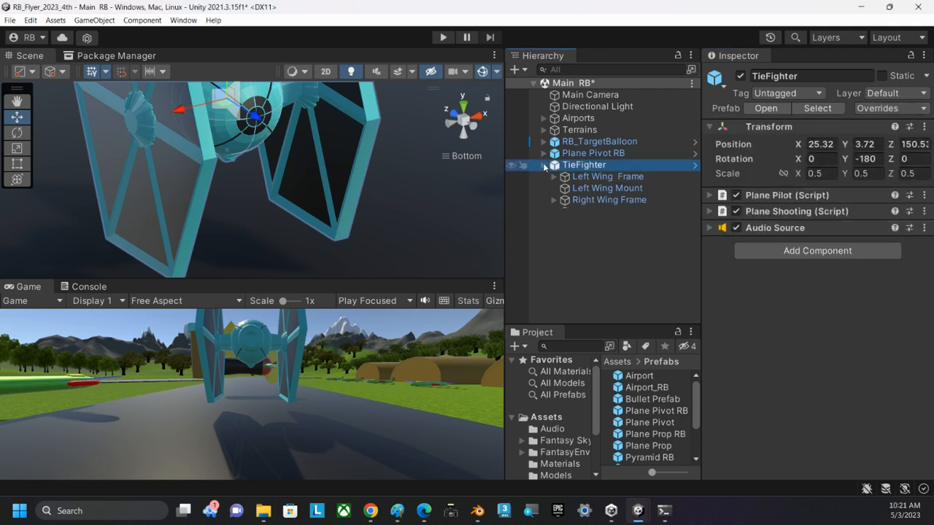
Step: Delete Plane Pivot RB from the scene
{"action": "left_click", "coordinate": [557, 155]}
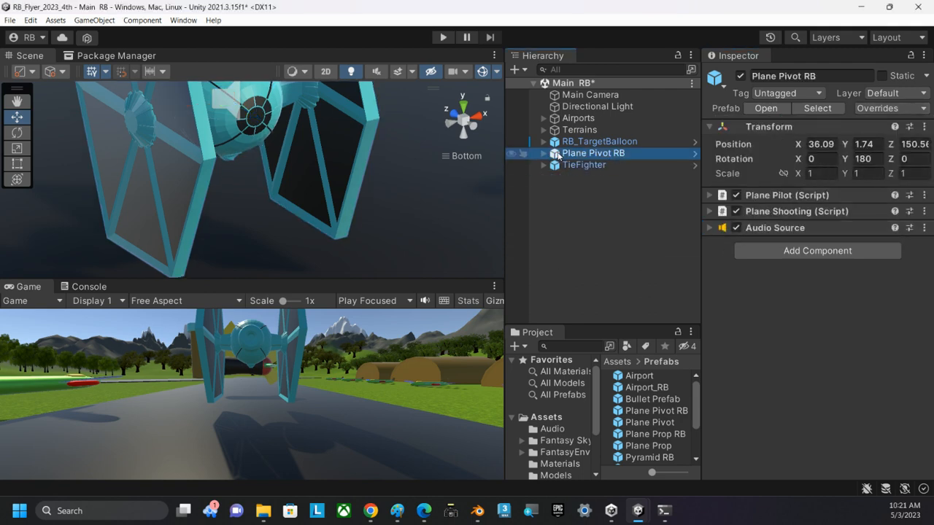
{"action": "key", "text": "Delete"}
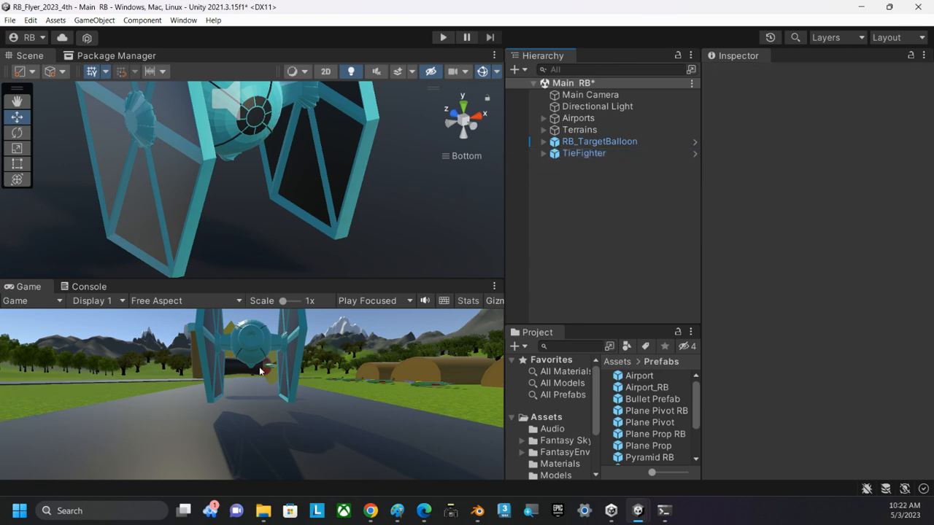
Step: Raise the Main Camera behind the TieFighter to a Y position of about 4.85
{"action": "scroll", "coordinate": [255, 174], "scroll_direction": "down", "scroll_amount": 5}
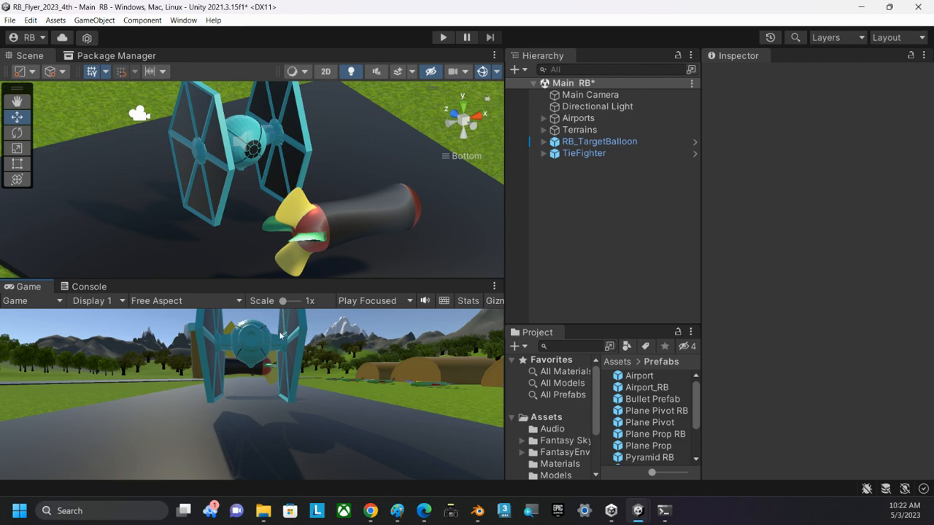
{"action": "left_click", "coordinate": [580, 95]}
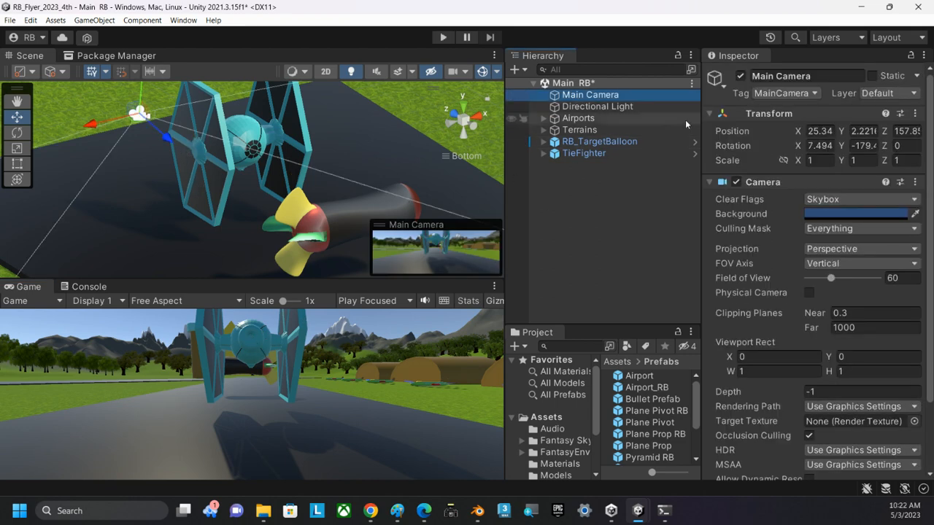
{"action": "scroll", "coordinate": [130, 159], "scroll_direction": "down", "scroll_amount": 3}
{"action": "left_click_drag", "start_coordinate": [180, 89], "coordinate": [180, 59]}
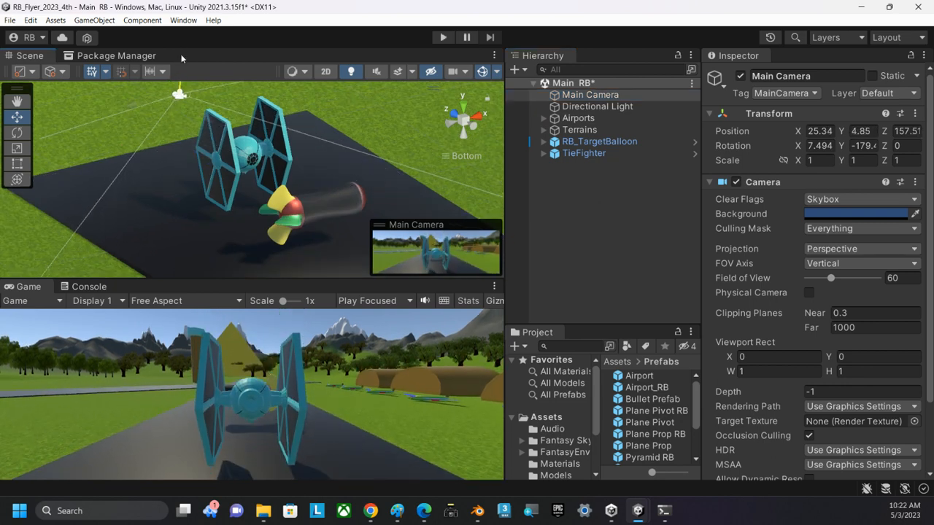
Step: Run the game and fire a bullet from the TieFighter at the target balloon
{"action": "left_click", "coordinate": [442, 38]}
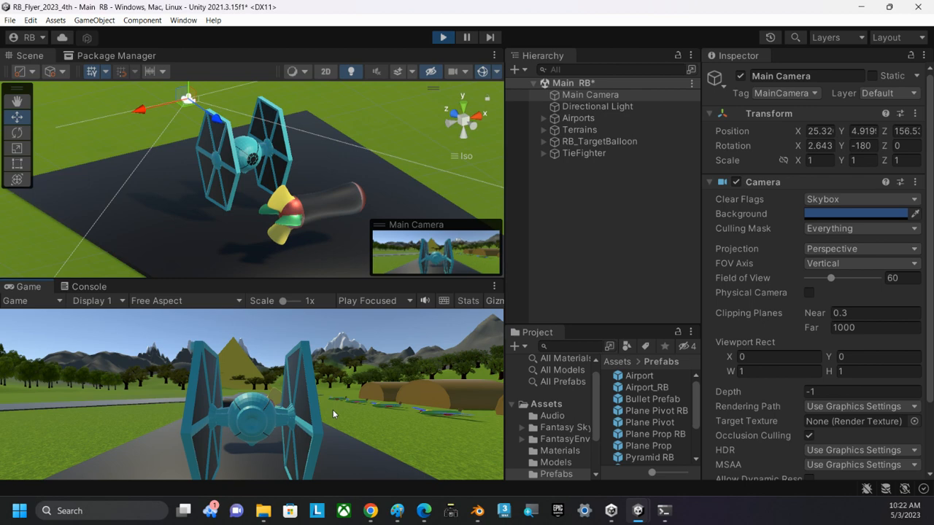
{"action": "key", "text": "space"}
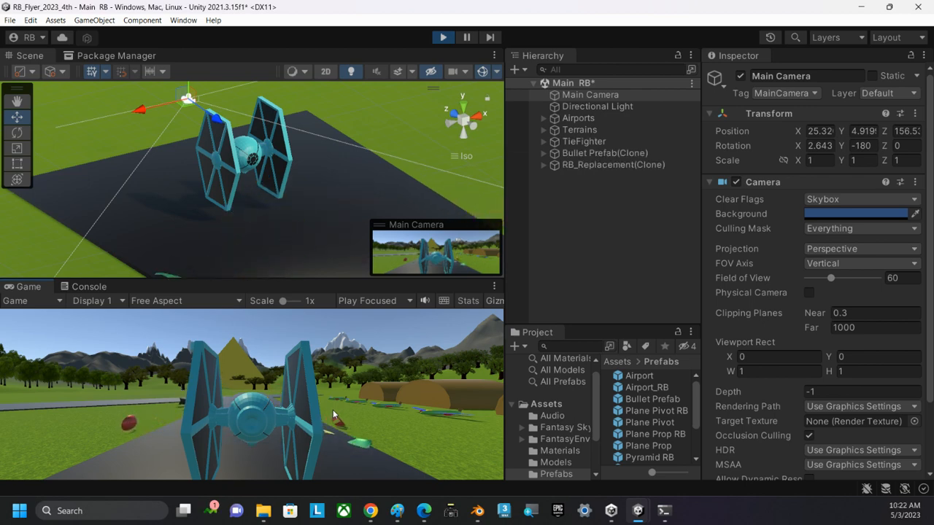
Step: Fly the TieFighter off the runway and over the terrain near the pyramid while firing bullets, and stop the game
{"action": "key", "text": "Down"}
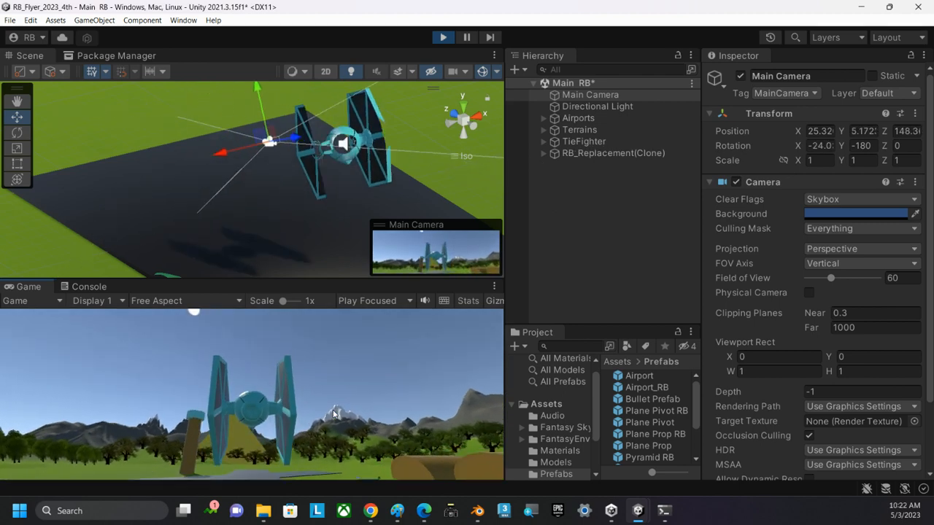
{"action": "key", "text": "Left"}
{"action": "key", "text": "Right"}
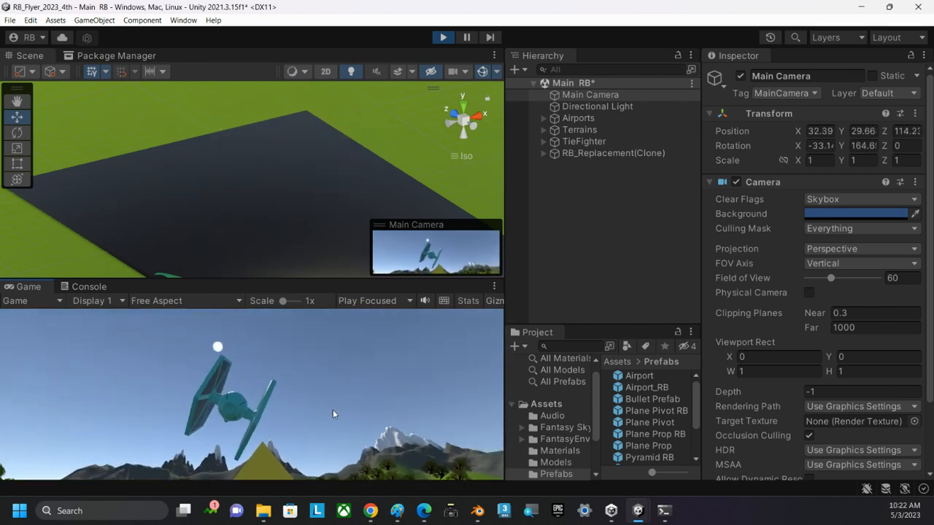
{"action": "key", "text": "Up"}
{"action": "key", "text": "Up"}
{"action": "key", "text": "Right"}
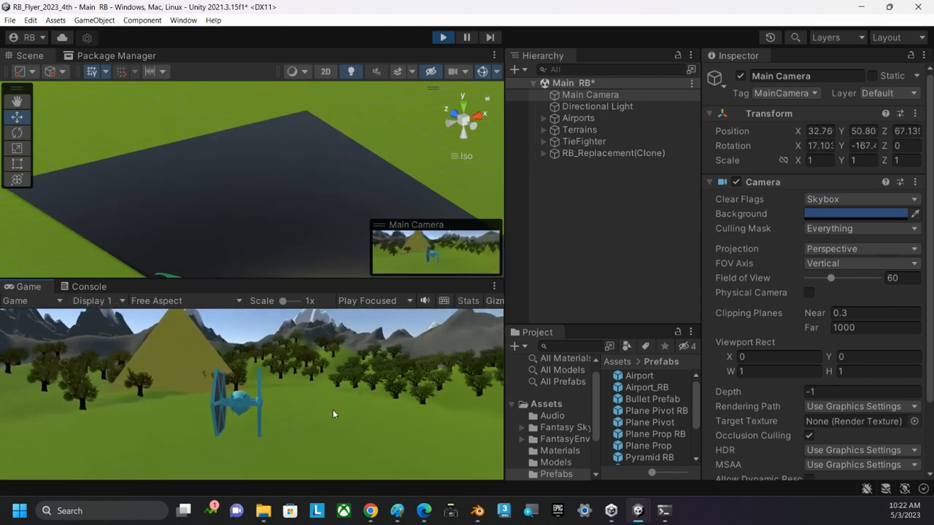
{"action": "key", "text": "Down"}
{"action": "key", "text": "space"}
{"action": "key", "text": "space"}
{"action": "key", "text": "Left"}
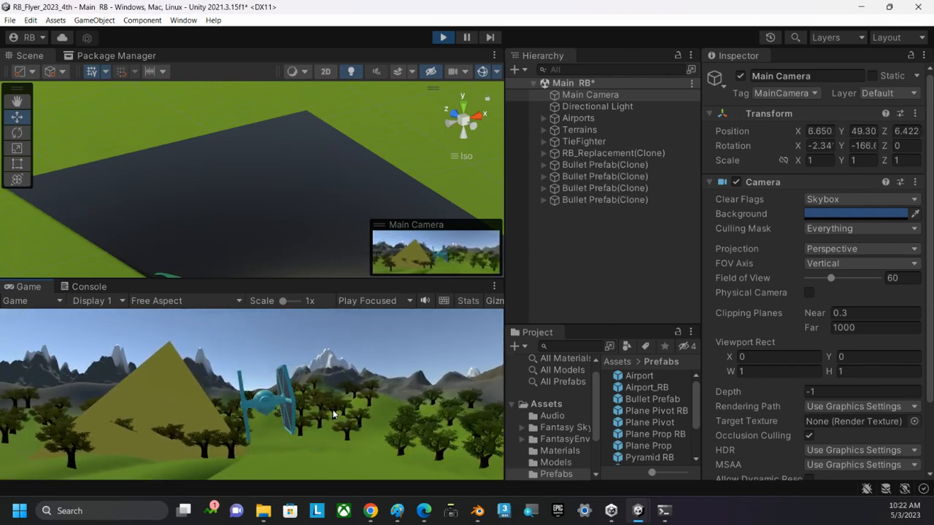
{"action": "key", "text": "Left"}
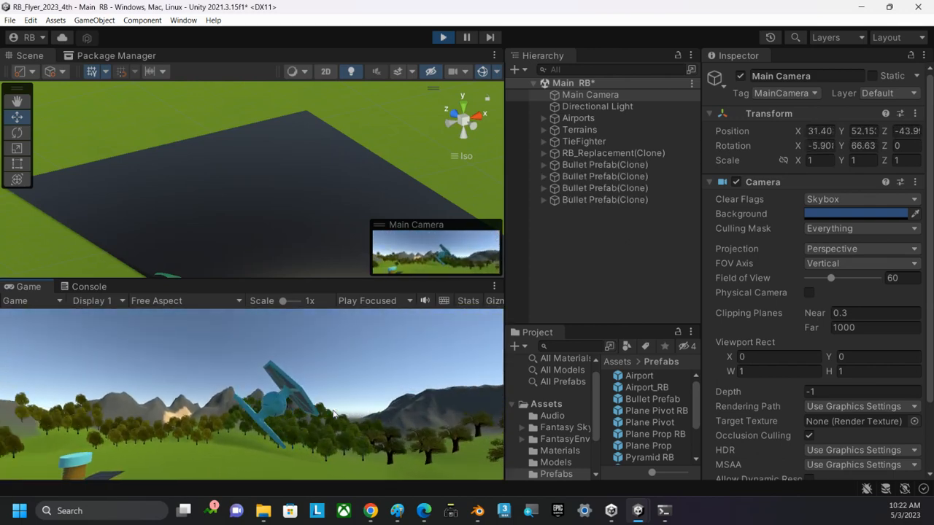
{"action": "key", "text": "Down"}
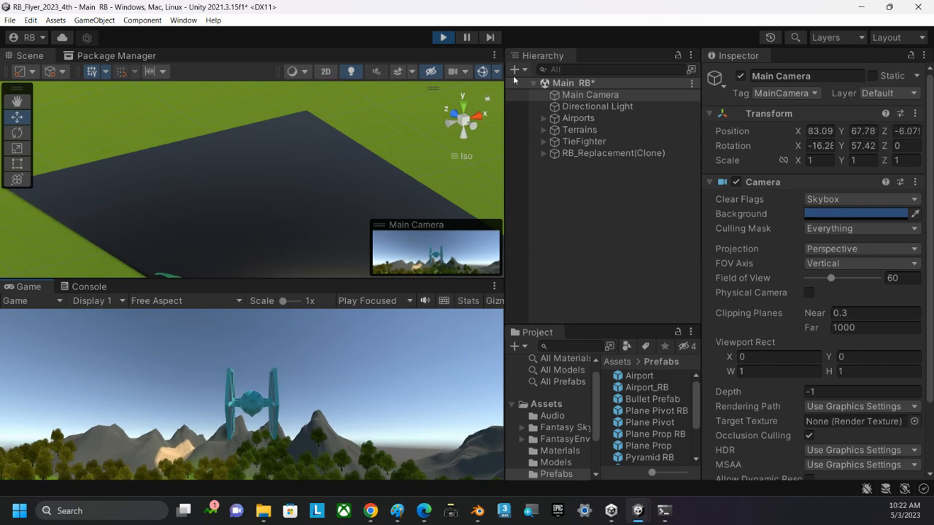
{"action": "left_click", "coordinate": [443, 37]}
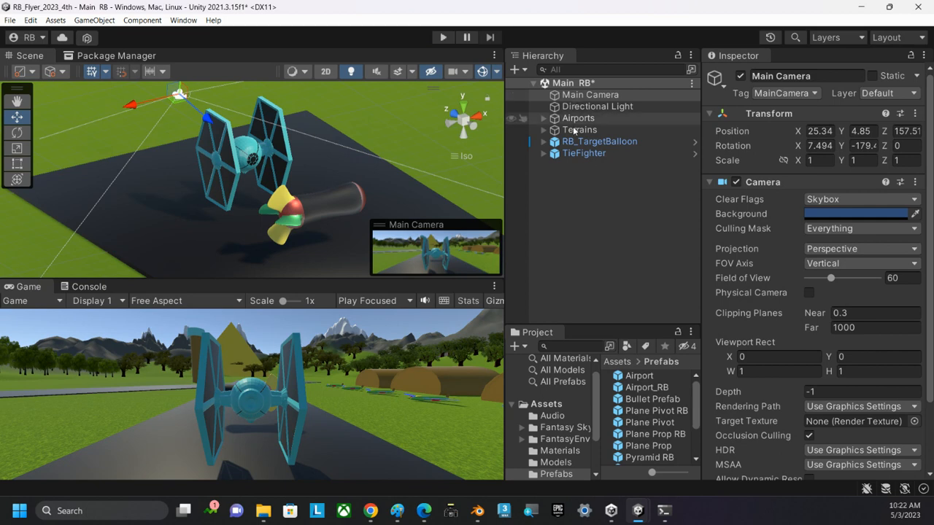
Step: Expand TieFighter's Plane Shooting script to review its Fire Transform and Shooting Audio assignments
{"action": "left_click", "coordinate": [564, 153]}
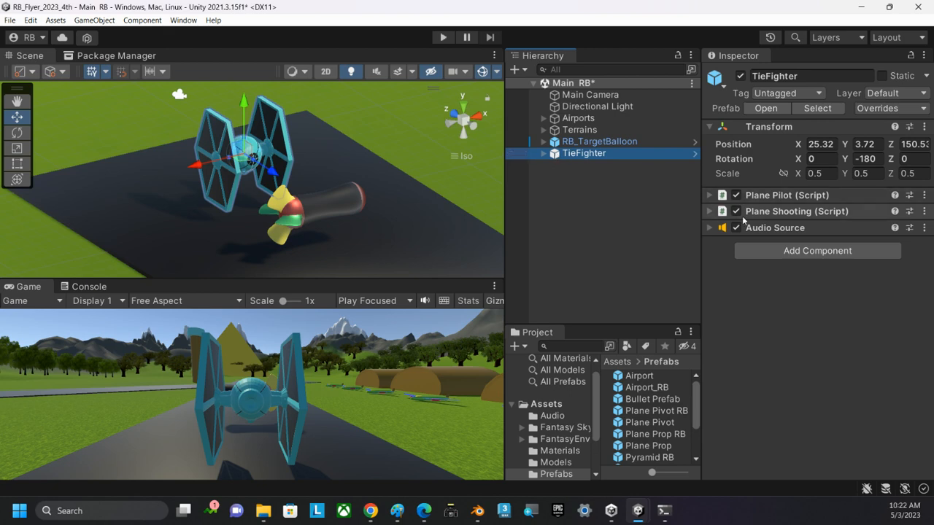
{"action": "left_click", "coordinate": [710, 212]}
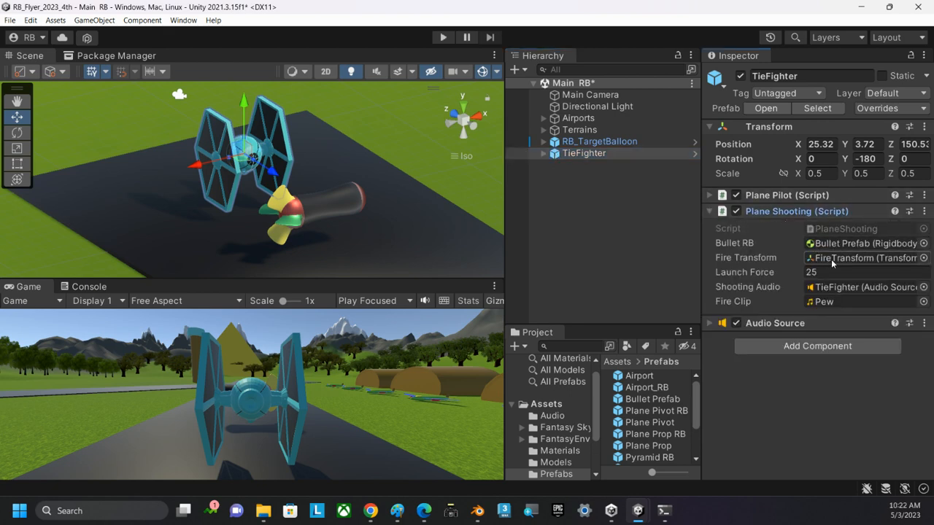